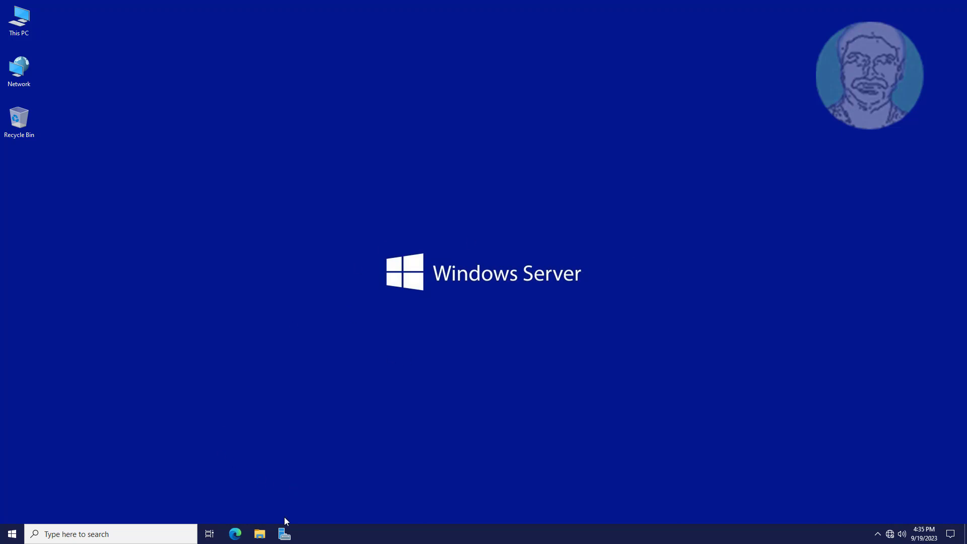
Start Server Manager, dismiss the Admin Center popup, and open Active Directory Users and Computers from Tools.
left_click(285, 536)
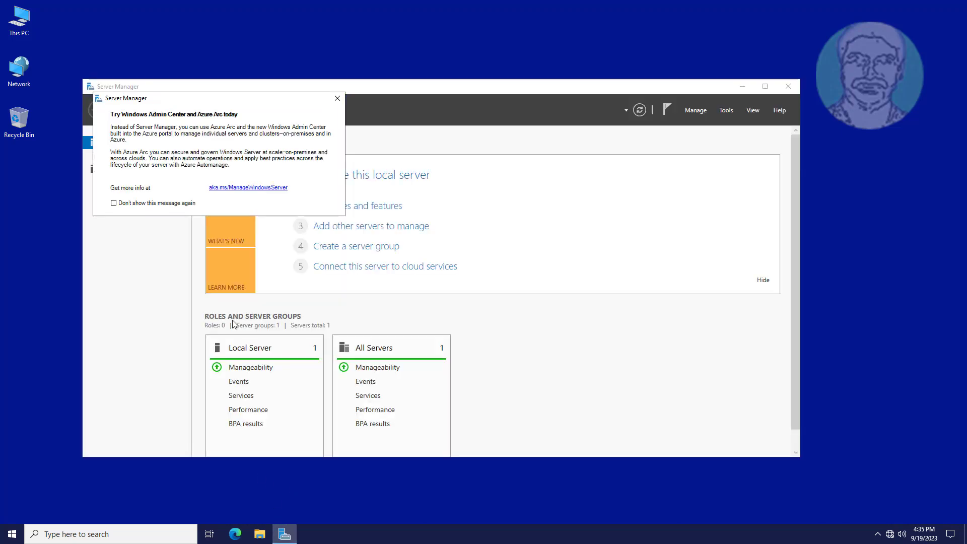
left_click(337, 98)
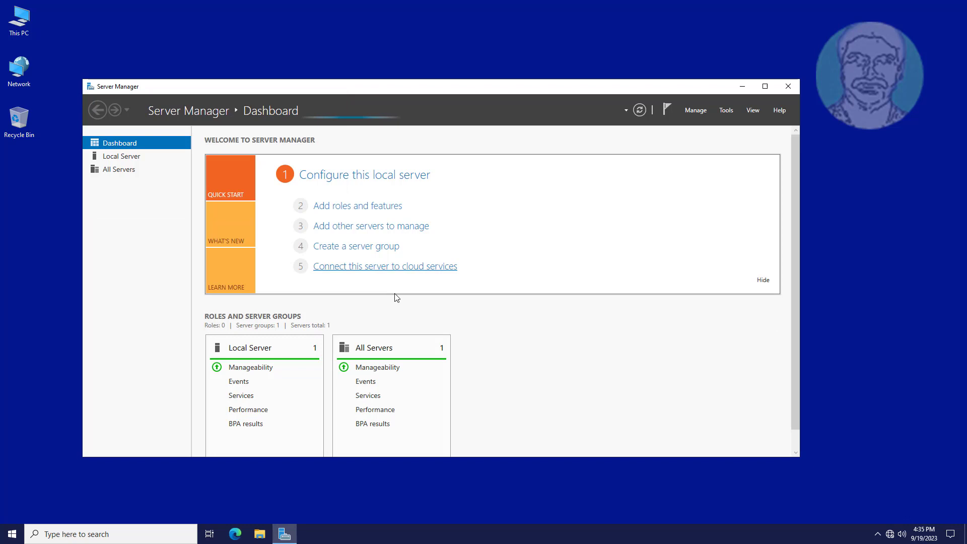
left_click(727, 110)
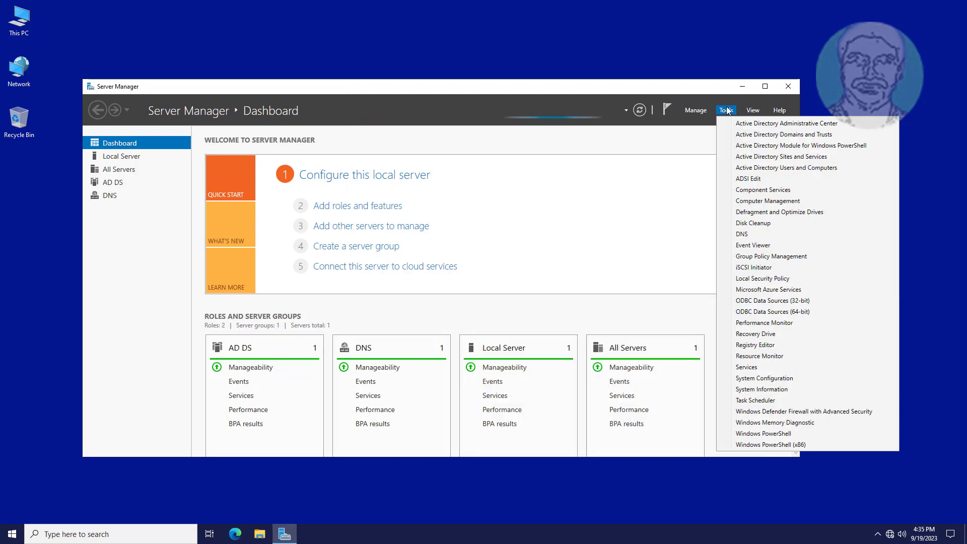
left_click(761, 168)
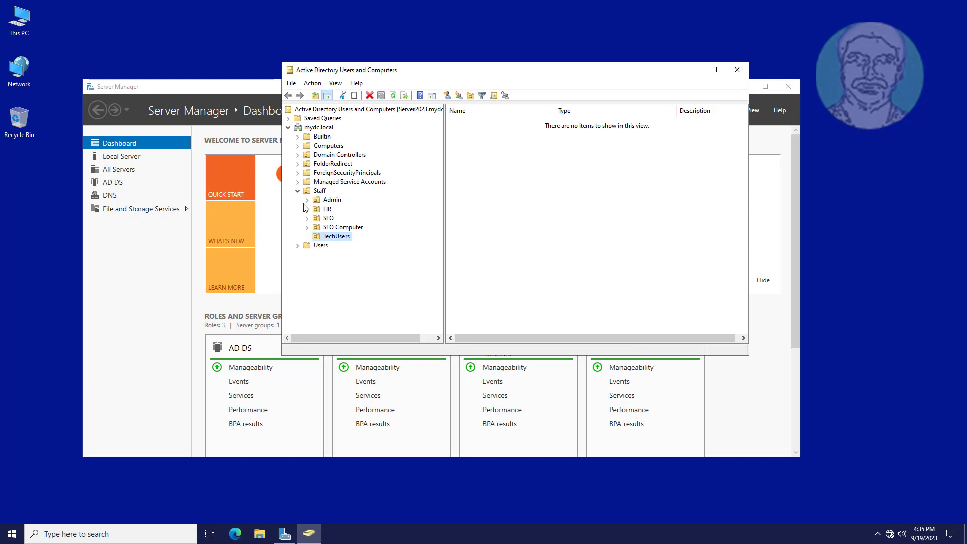
Expand Staff under mydc.local, browse the SEO and SEO Computer OUs, then select the empty TechUsers OU.
double_click(320, 192)
left_click(299, 192)
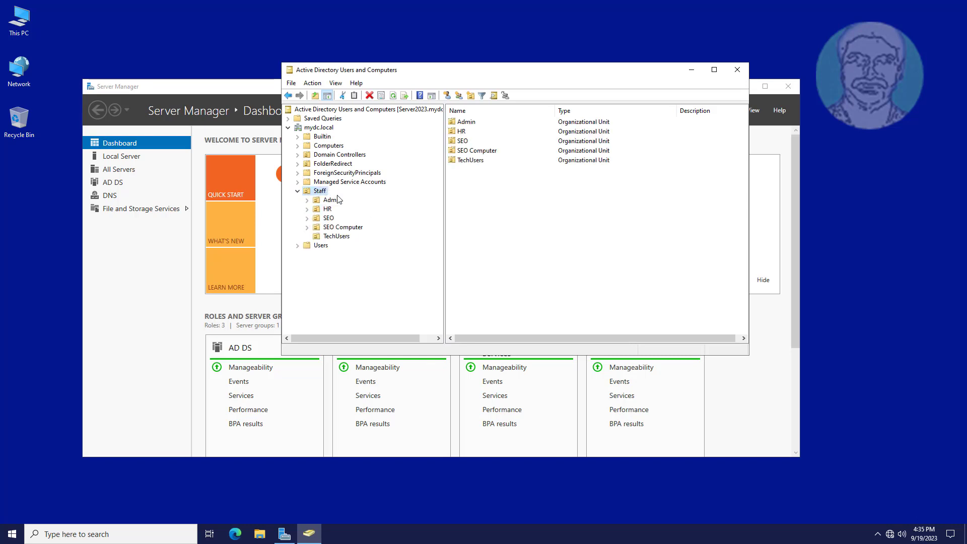
left_click(329, 220)
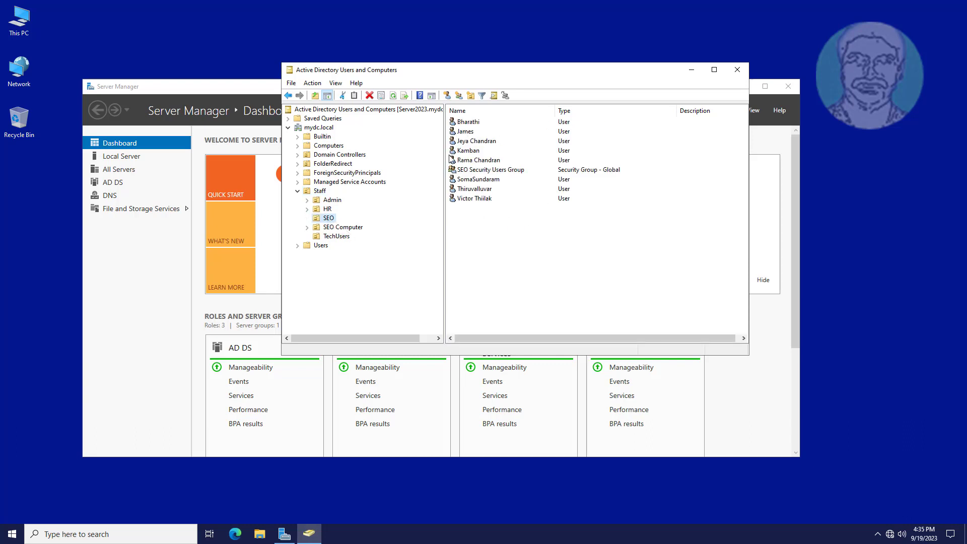
left_click(346, 227)
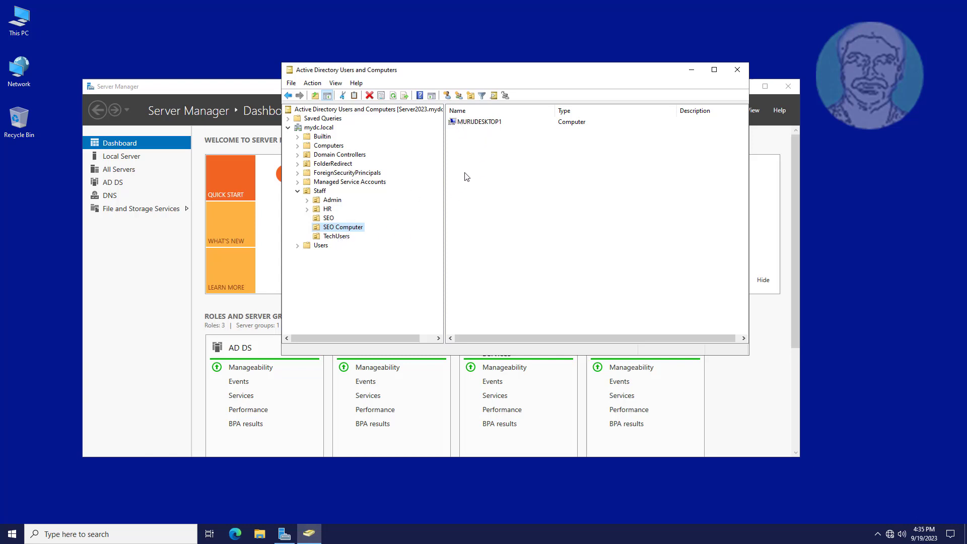
left_click(337, 237)
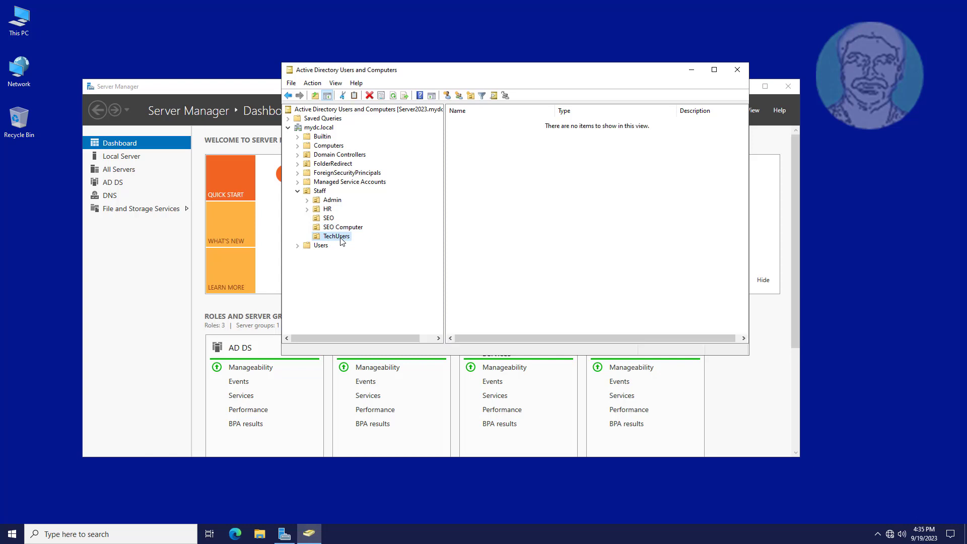
Start a new user in TechUsers named Tech User 1 with logon name techuser1.
right_click(493, 197)
mouse_move(524, 242)
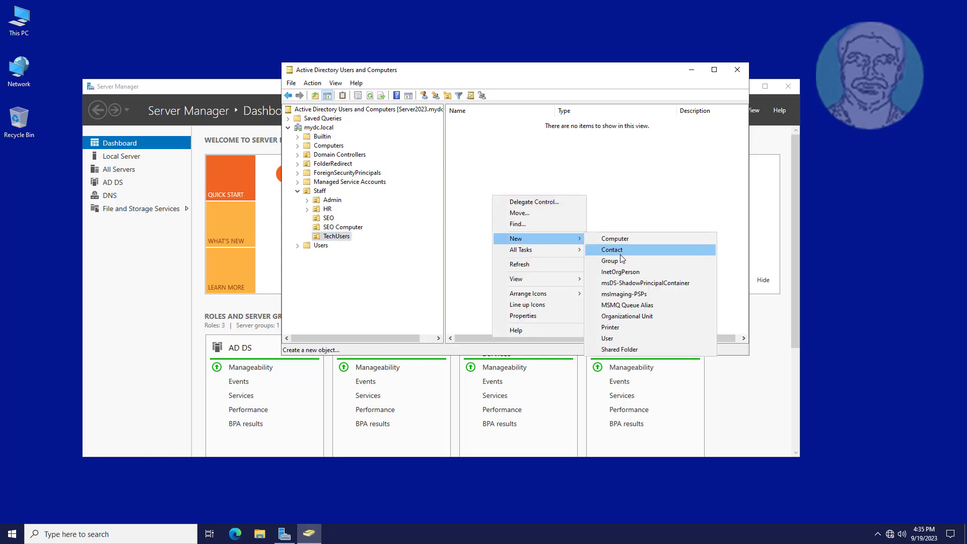
left_click(613, 339)
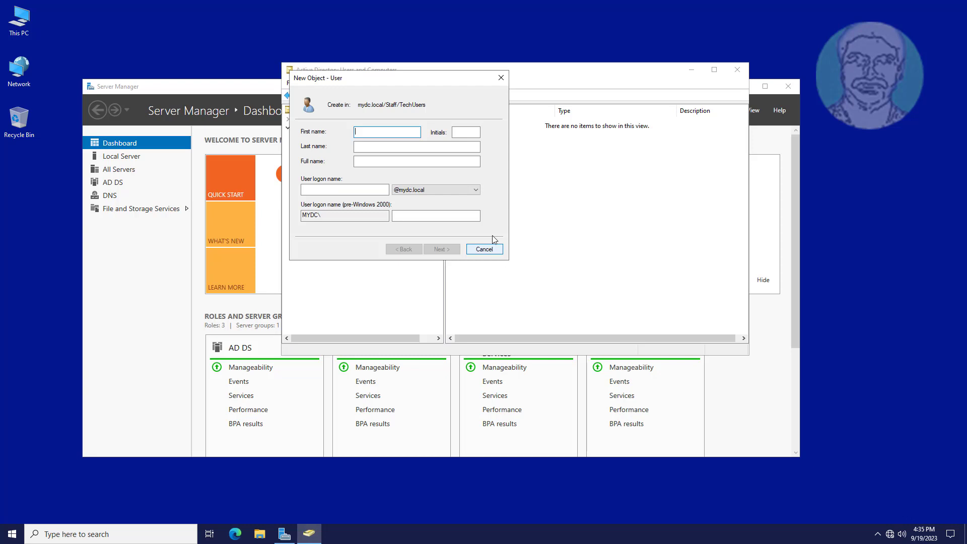
left_click_drag(423, 84, 623, 206)
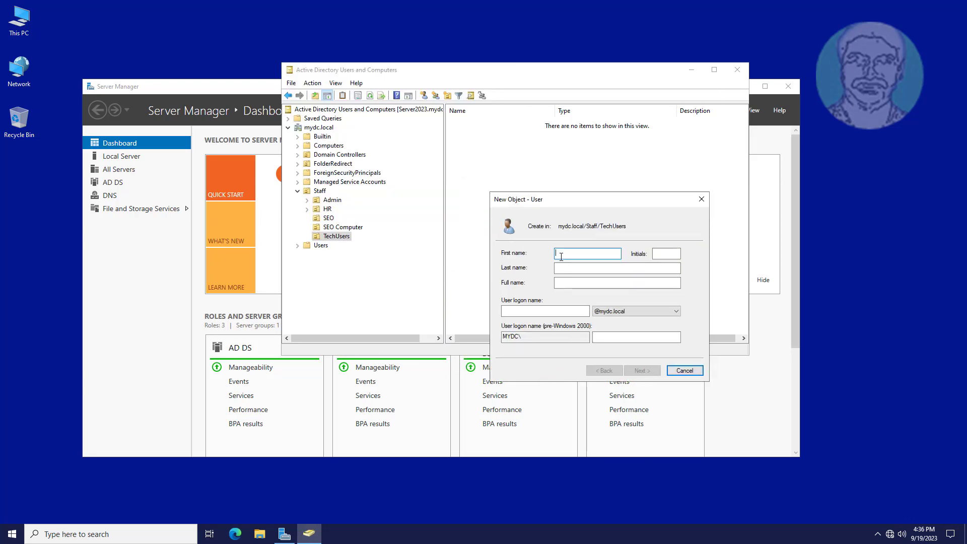
type("Tech User 1")
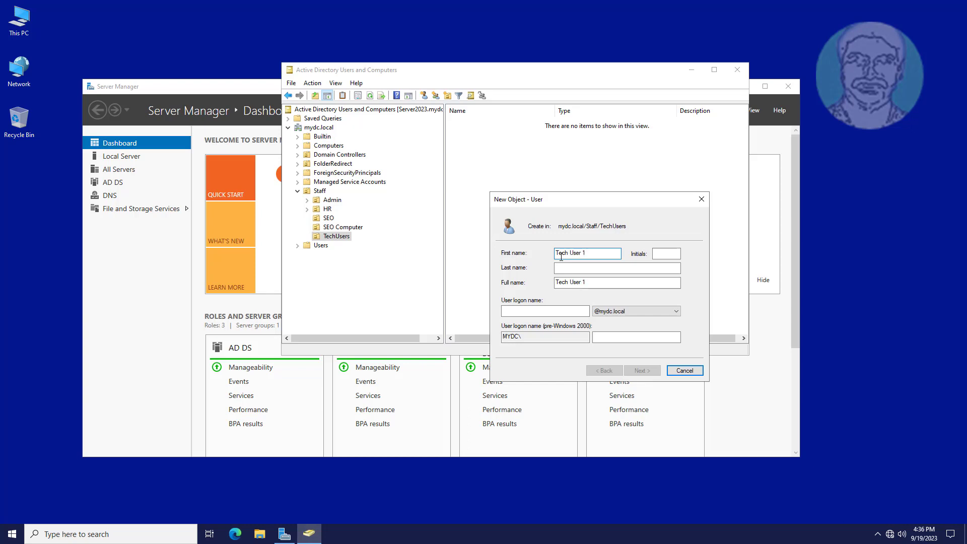
left_click(534, 311)
type("techuser1")
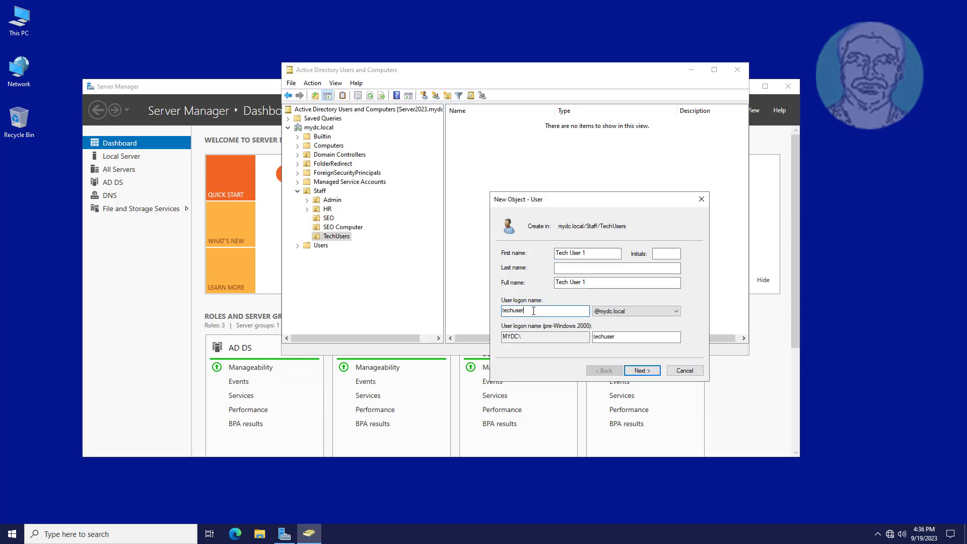
left_click(640, 371)
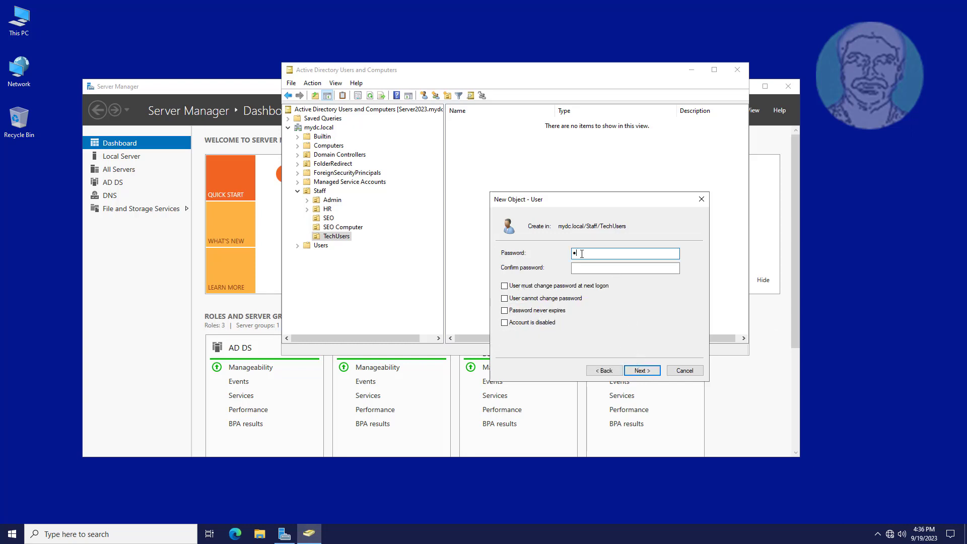
Set and confirm the account password, then finish creating Tech User 1.
key("Tab")
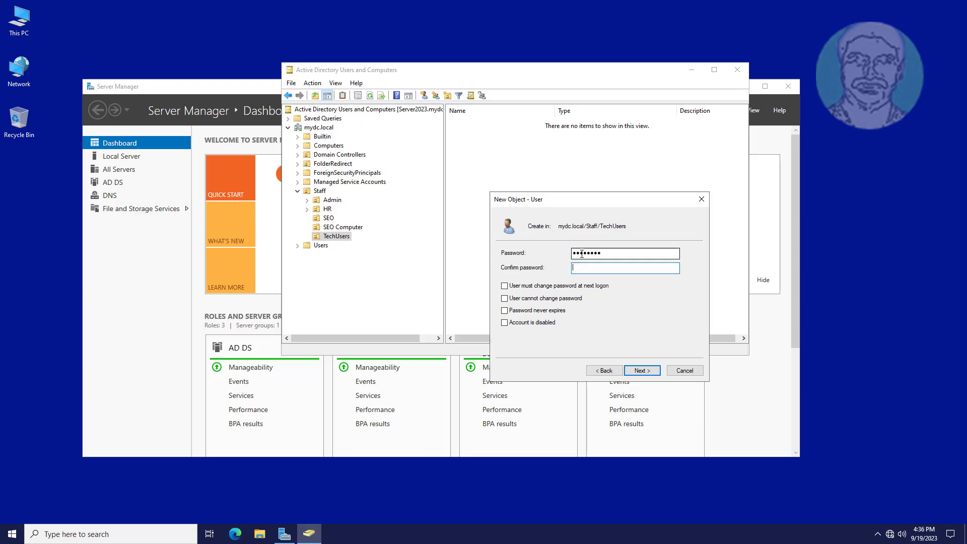
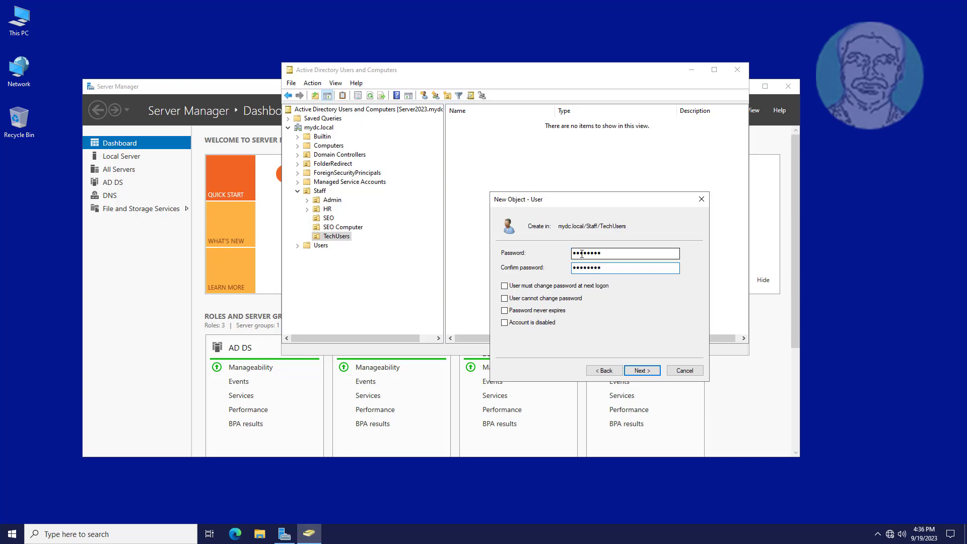
left_click(643, 371)
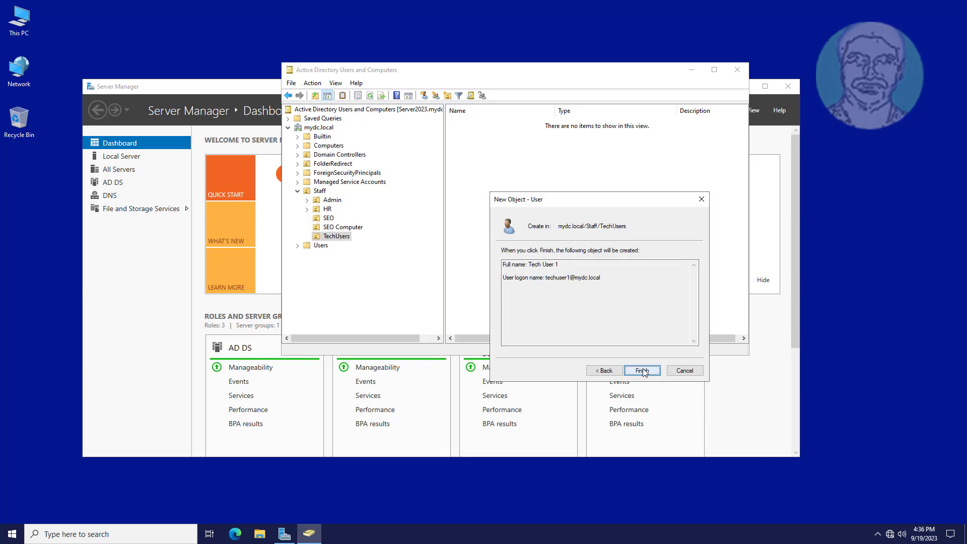
left_click(642, 370)
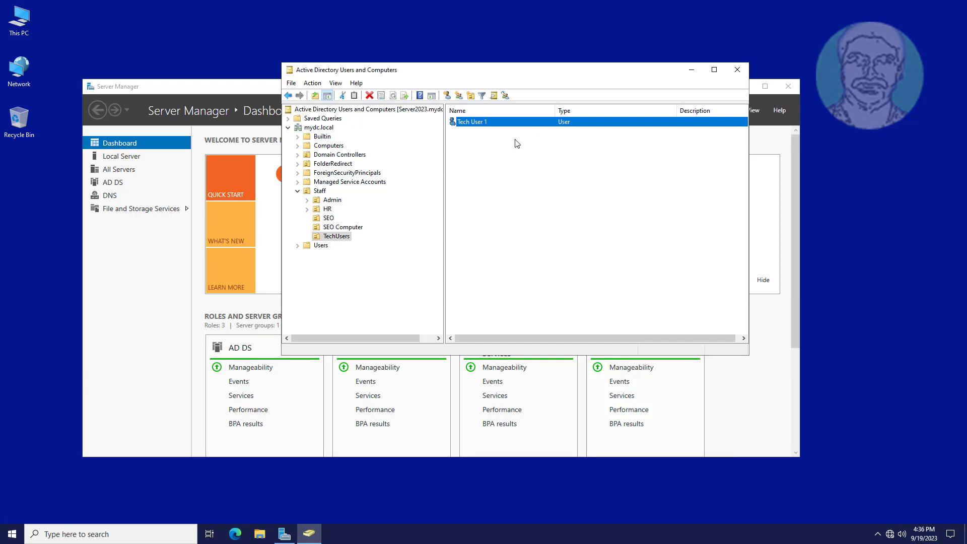
left_click(511, 168)
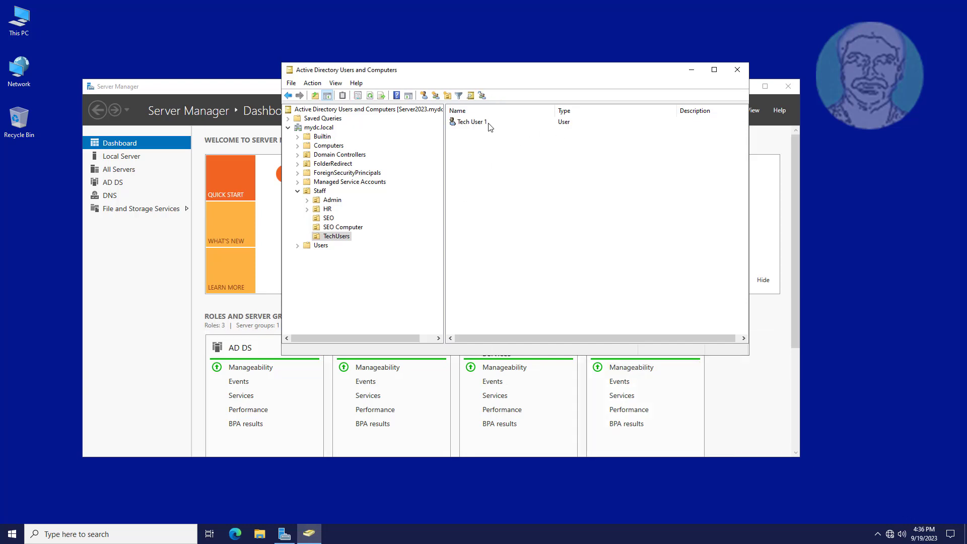
Create the global security group 'Local Administrator Group' in the TechUsers OU.
right_click(529, 172)
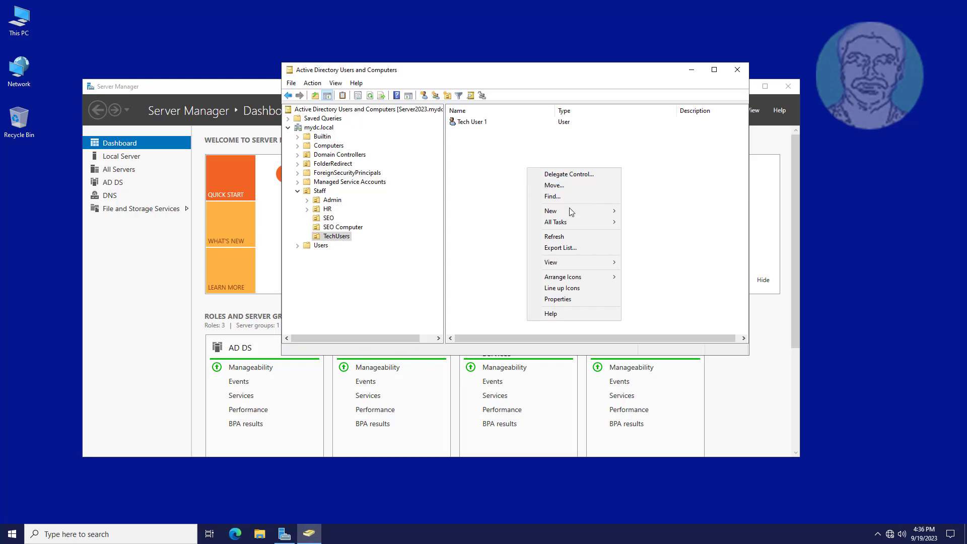
mouse_move(570, 216)
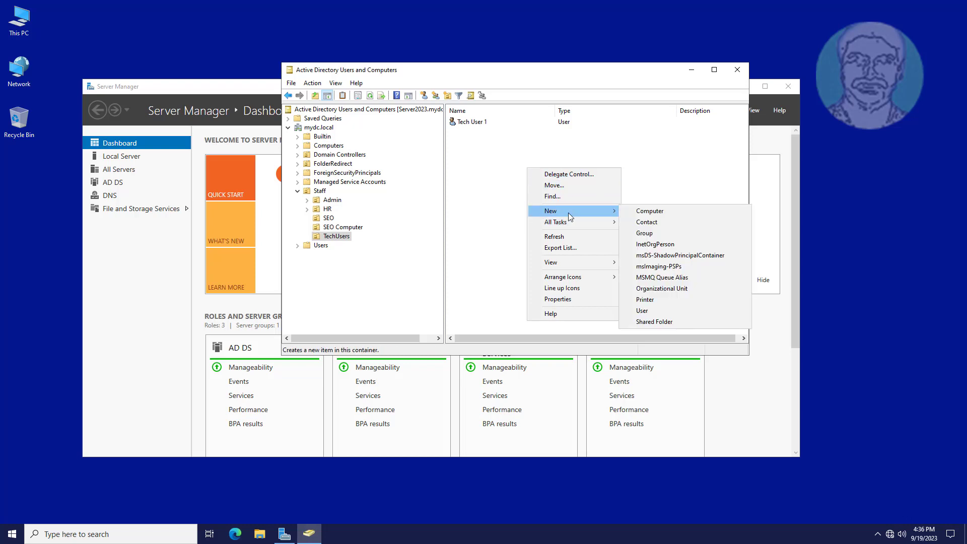
left_click(666, 232)
left_click_drag(412, 83, 609, 190)
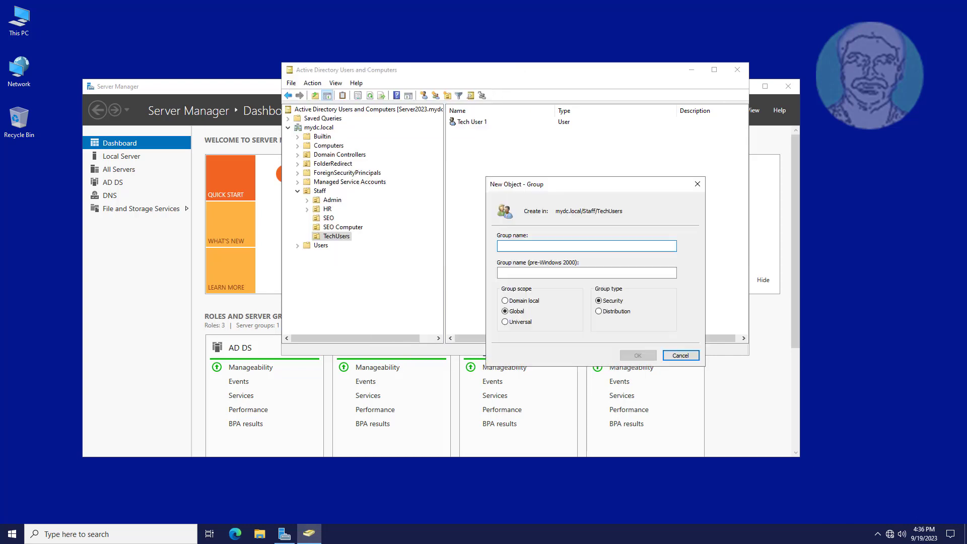
type("L")
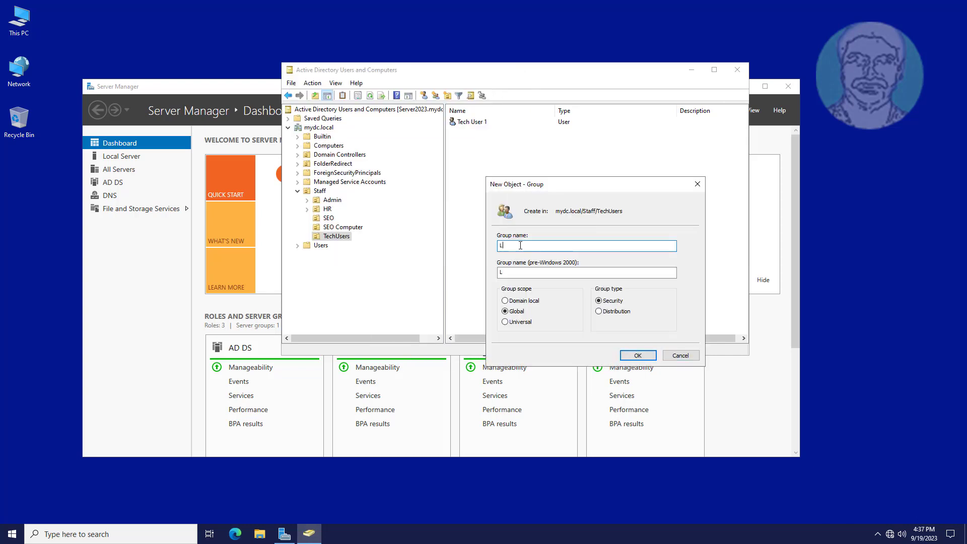
type("ocal Administrator Group")
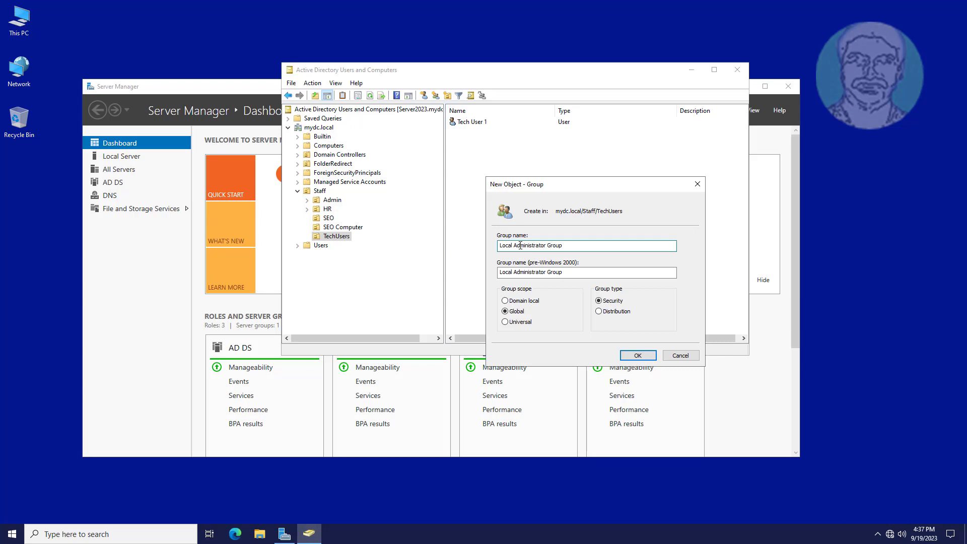
left_click(644, 357)
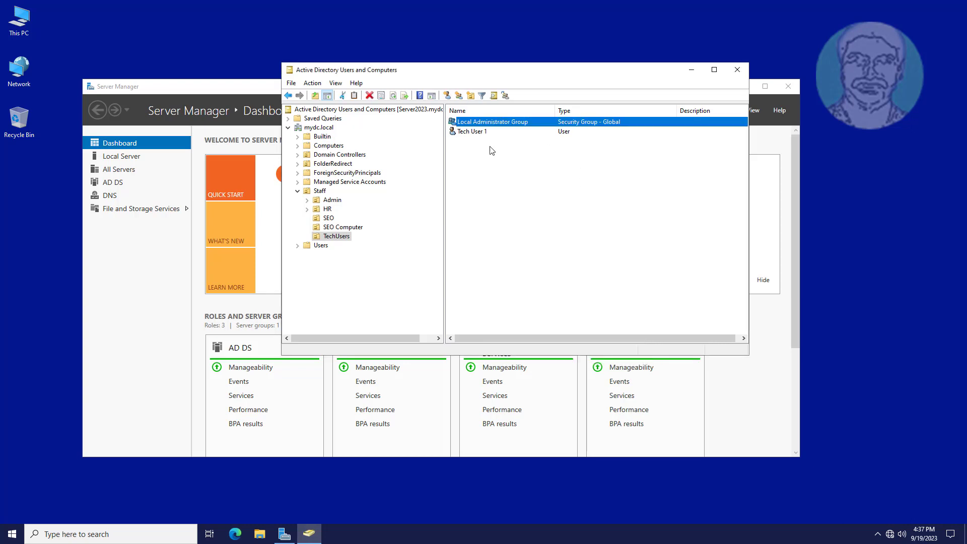
Add Tech User 1 to Local Administrator Group through its Member Of tab and save.
double_click(471, 131)
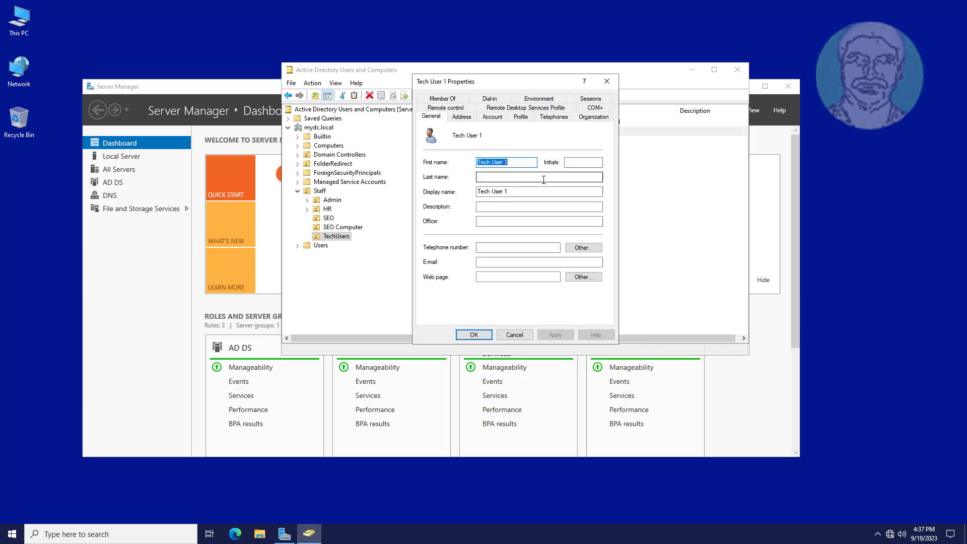
left_click(442, 99)
left_click_drag(455, 80, 544, 144)
left_click(534, 304)
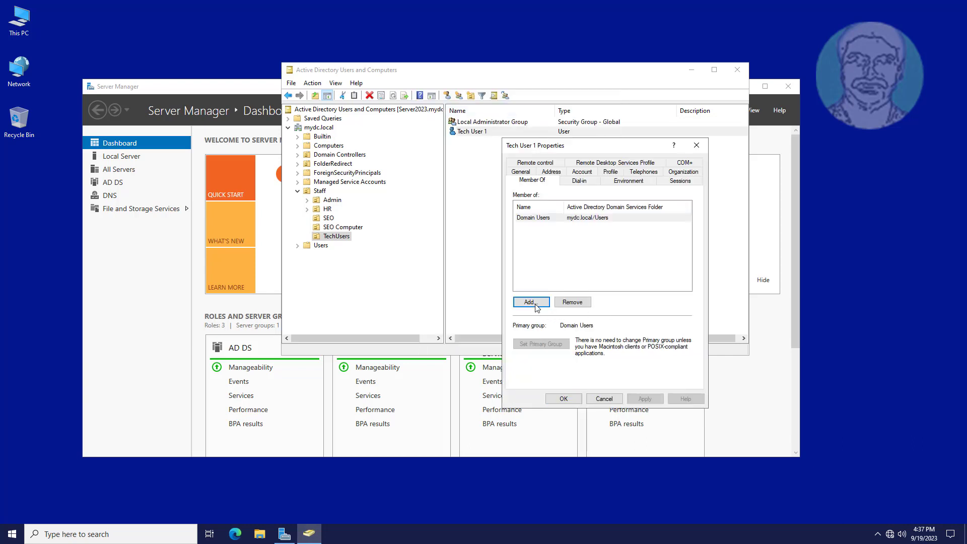
type("local adminis")
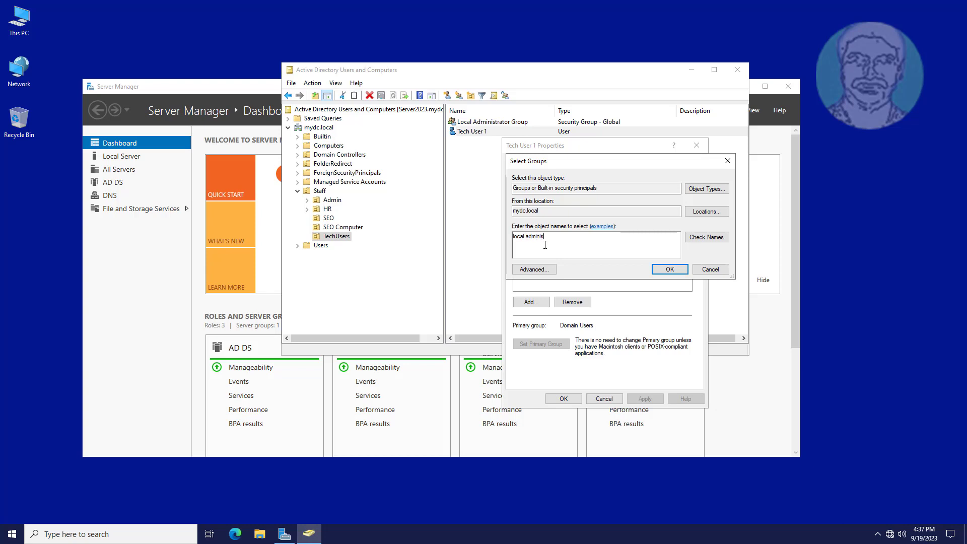
type("trator group")
left_click(706, 238)
left_click(668, 270)
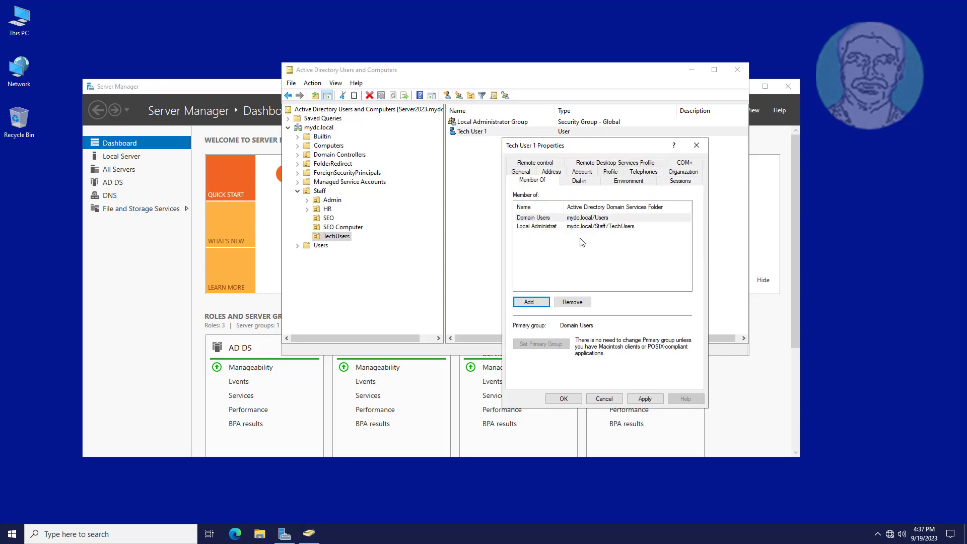
left_click(644, 398)
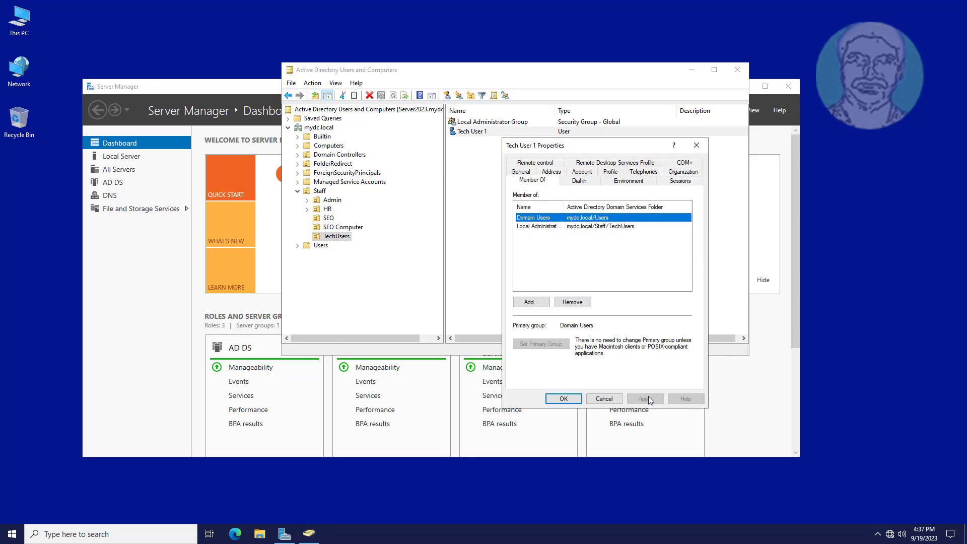
left_click(563, 398)
Verify the membership in Tech User 1's Member Of tab and the group's Members tab.
left_click(487, 131)
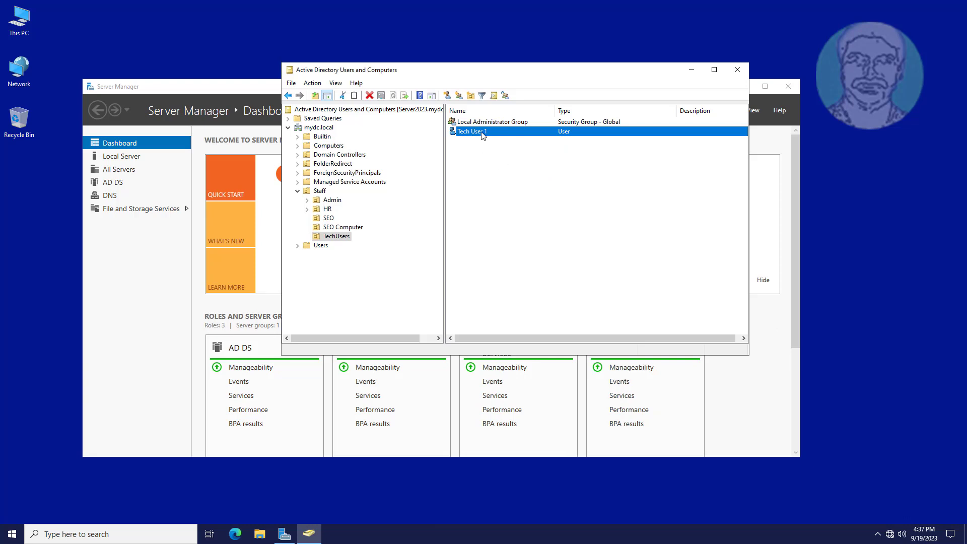
double_click(484, 132)
left_click(532, 180)
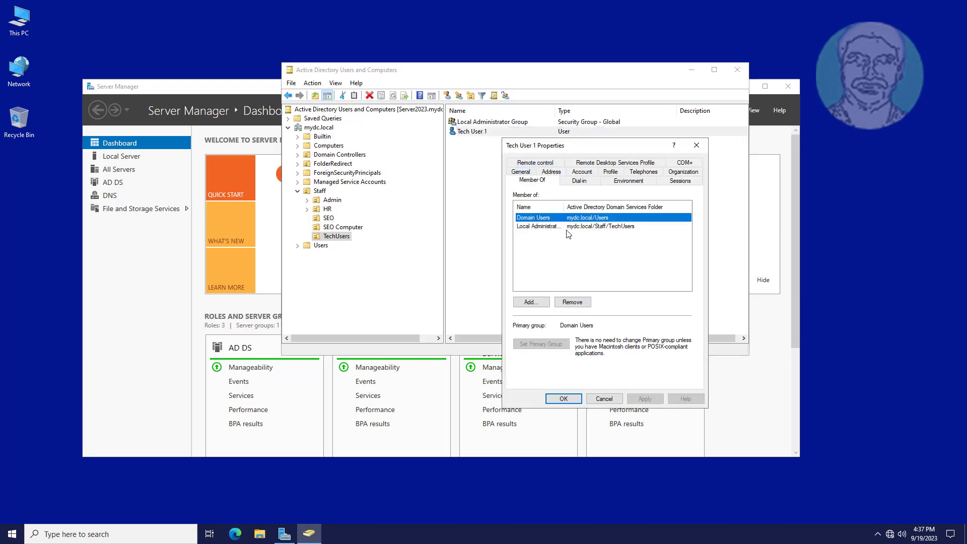
left_click(563, 398)
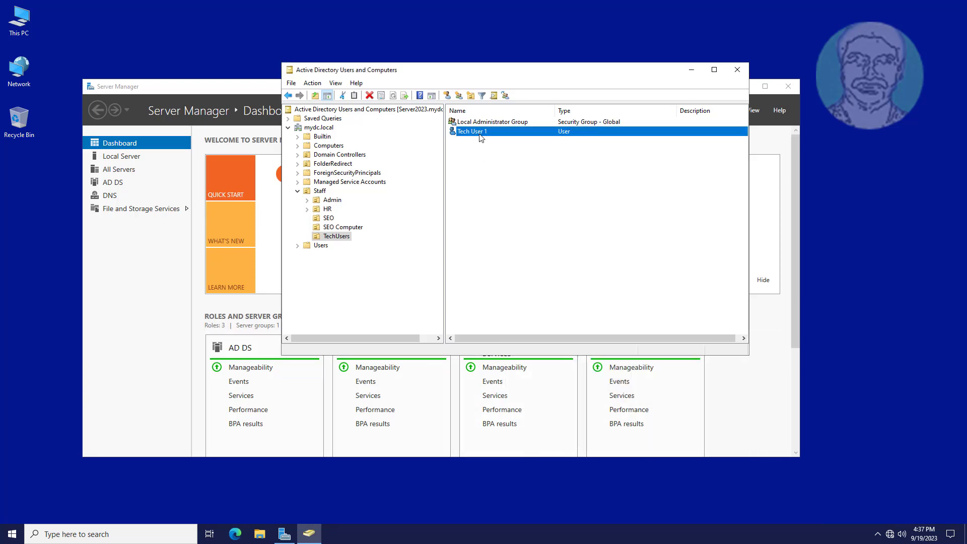
left_click(488, 122)
double_click(487, 122)
left_click(544, 163)
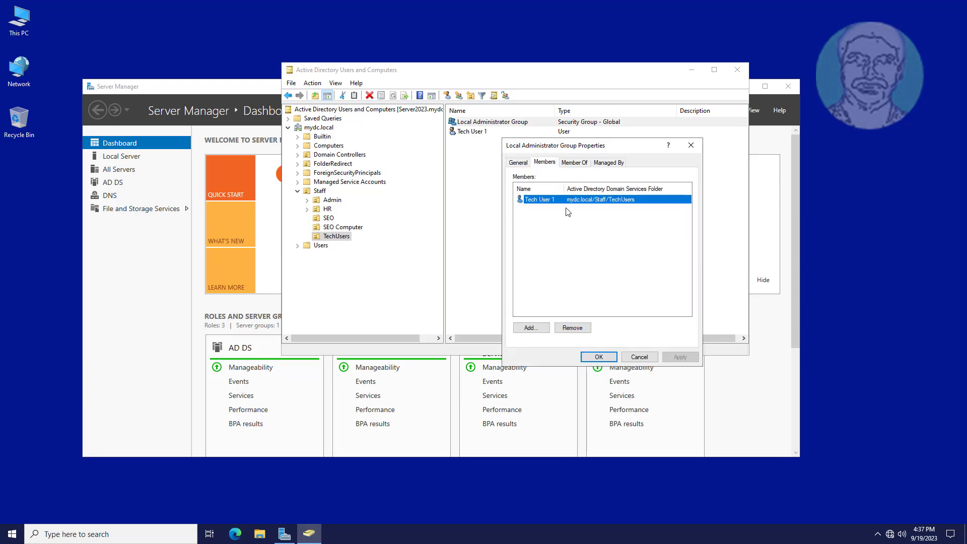
left_click(615, 357)
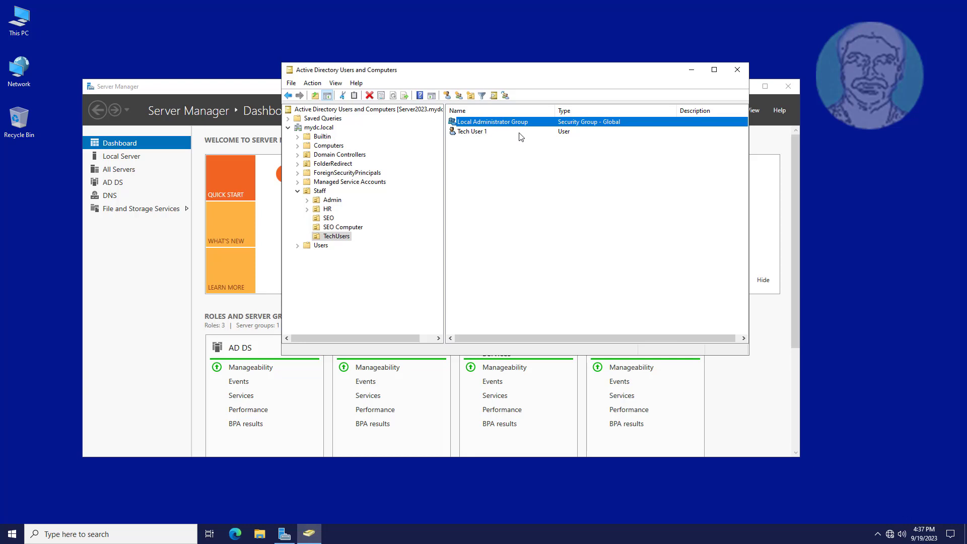
Minimize Active Directory Users and Computers and launch Group Policy Management from Server Manager's Tools menu.
left_click(691, 70)
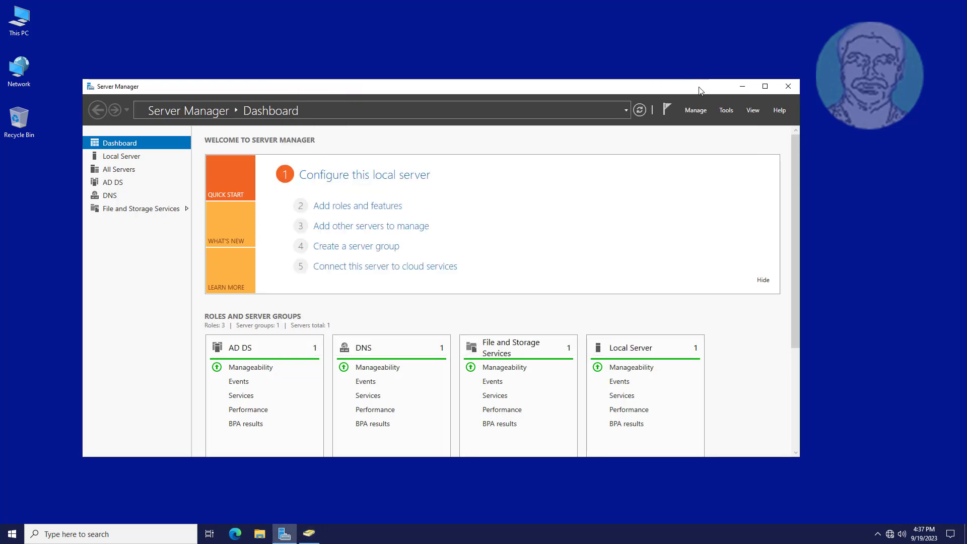
left_click(727, 110)
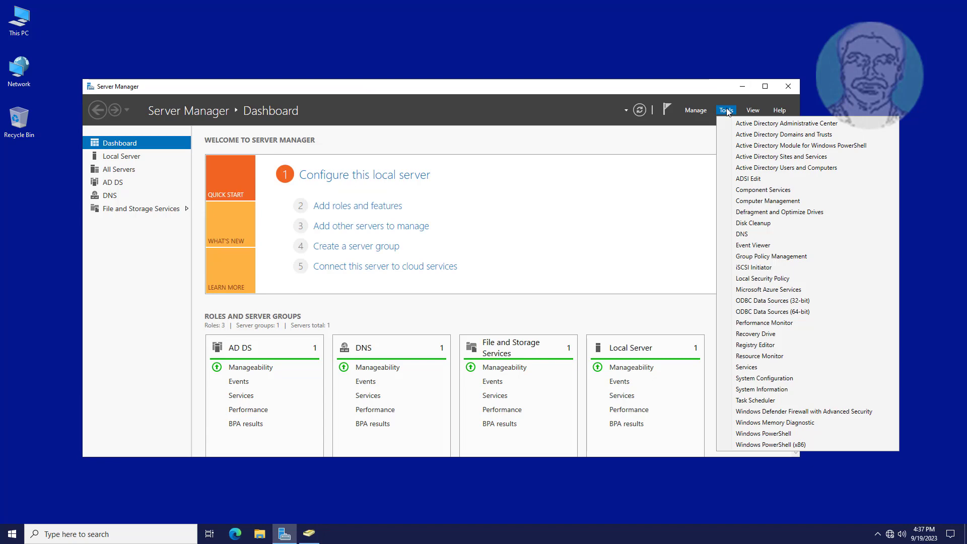
left_click(810, 256)
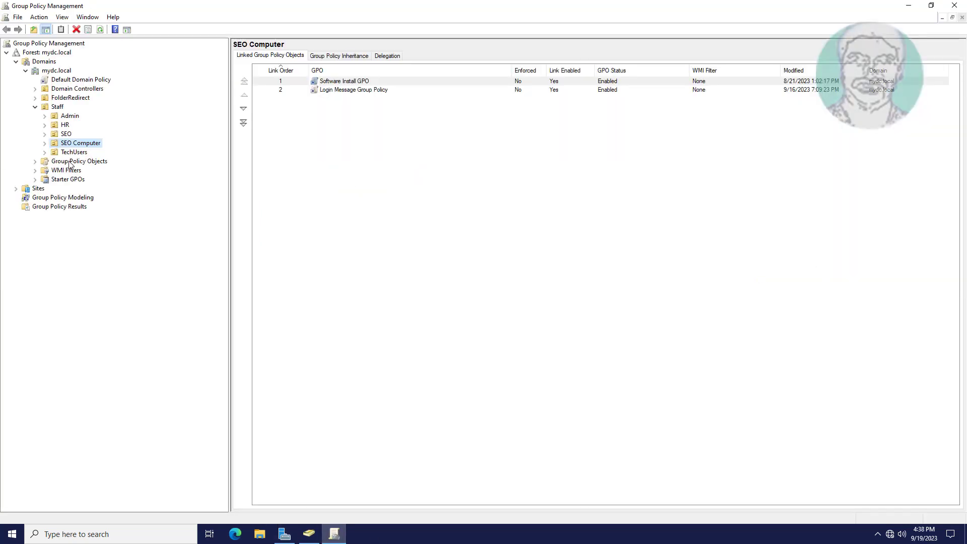
Create a new GPO named 'Local Administrator Group Policy' under Group Policy Objects.
left_click(70, 161)
right_click(79, 160)
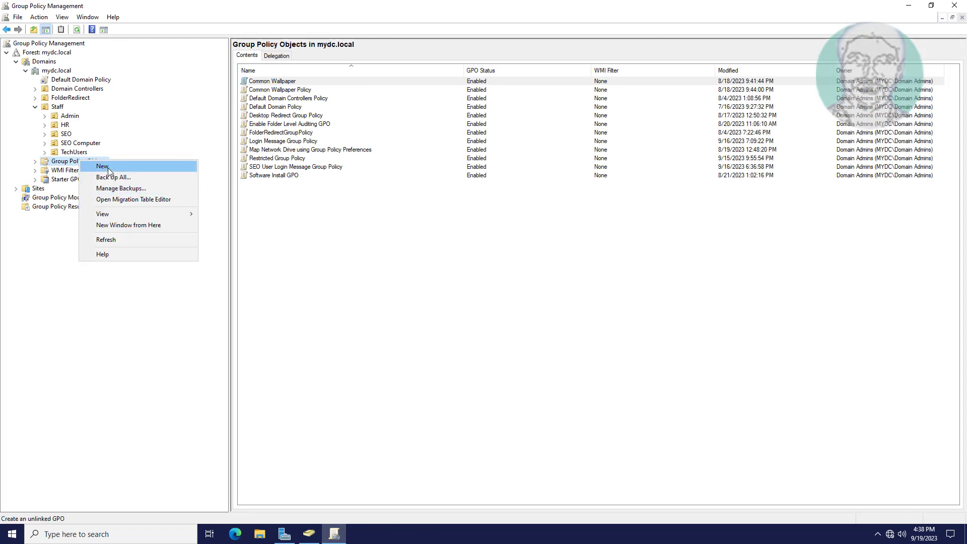
left_click(104, 166)
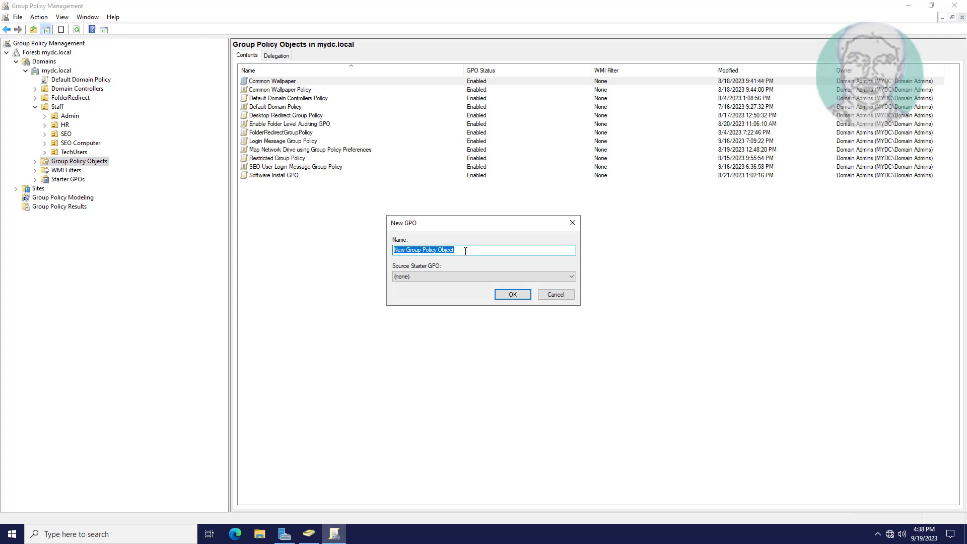
type("Local Administrator Group Policy")
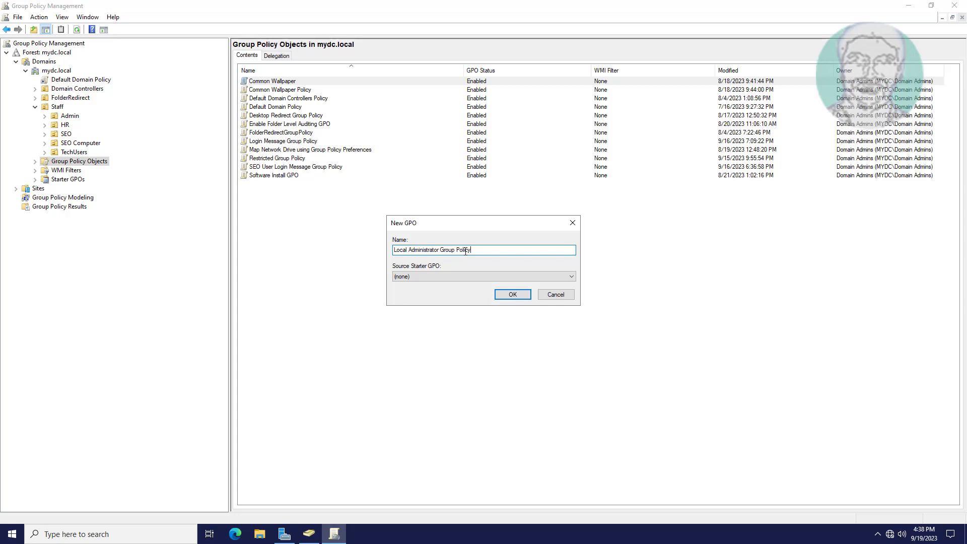
left_click(513, 295)
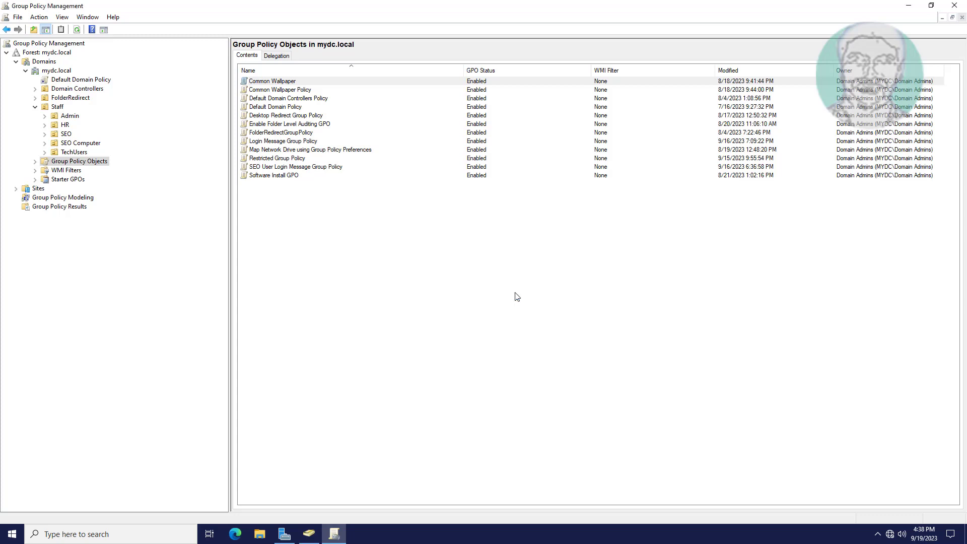
left_click(35, 161)
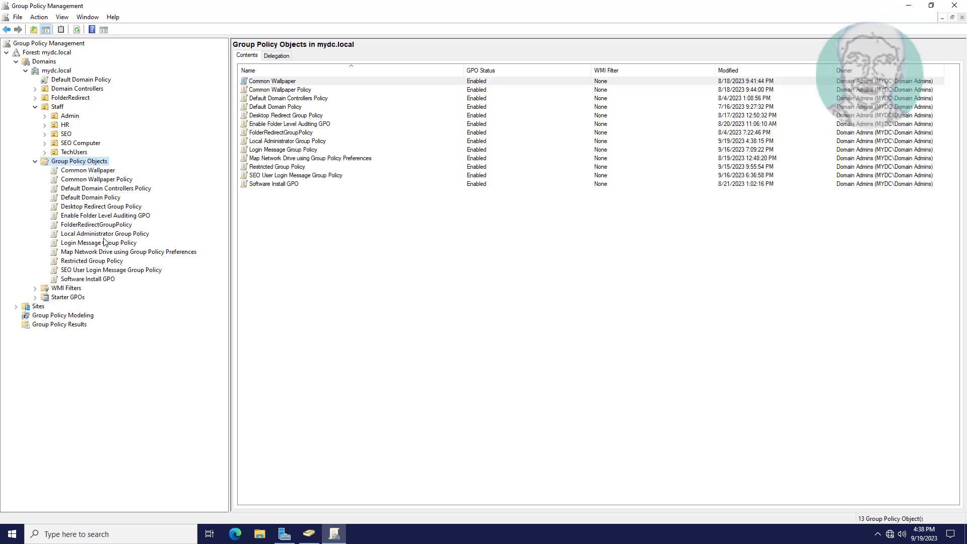
Edit Local Administrator Group Policy and go to Computer Configuration's Security Settings > Restricted Groups.
left_click(121, 234)
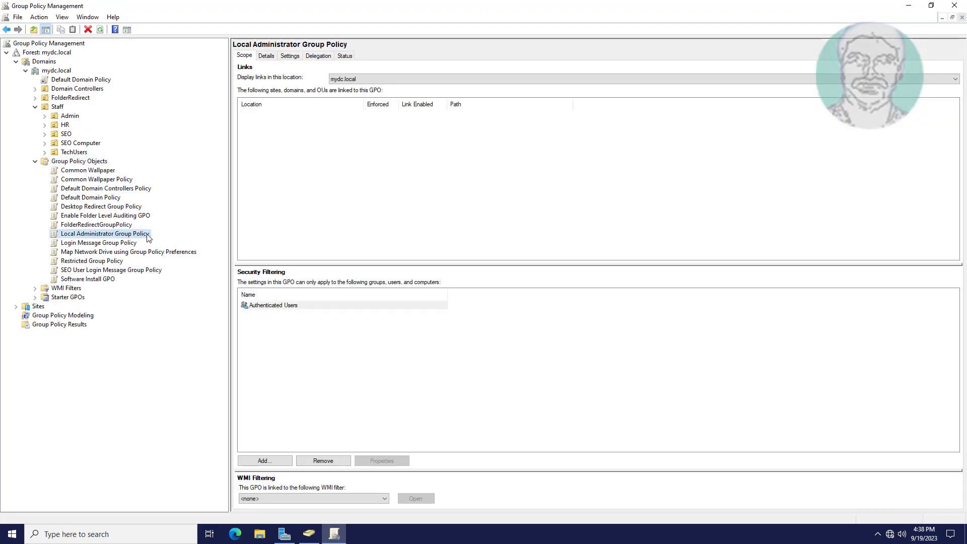
right_click(144, 234)
left_click(187, 242)
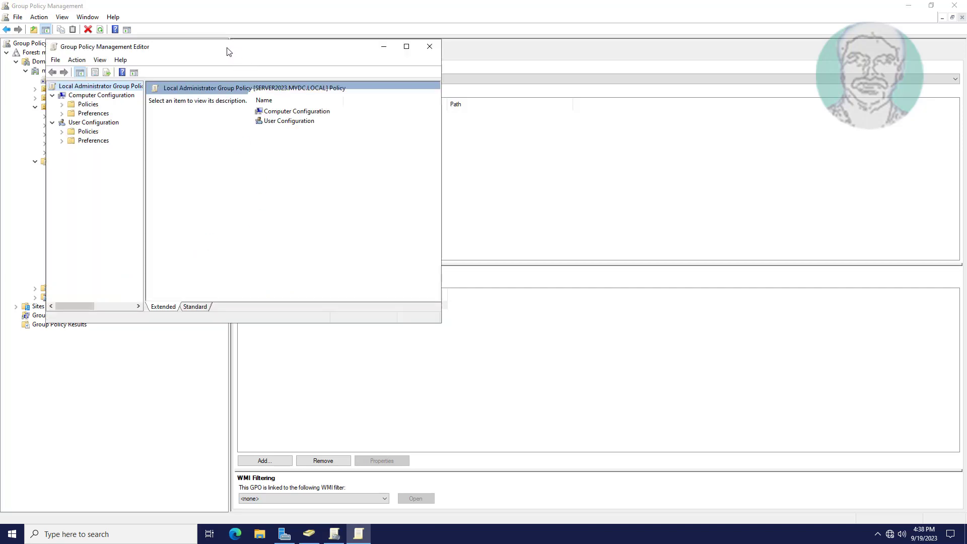
left_click_drag(253, 46, 381, 53)
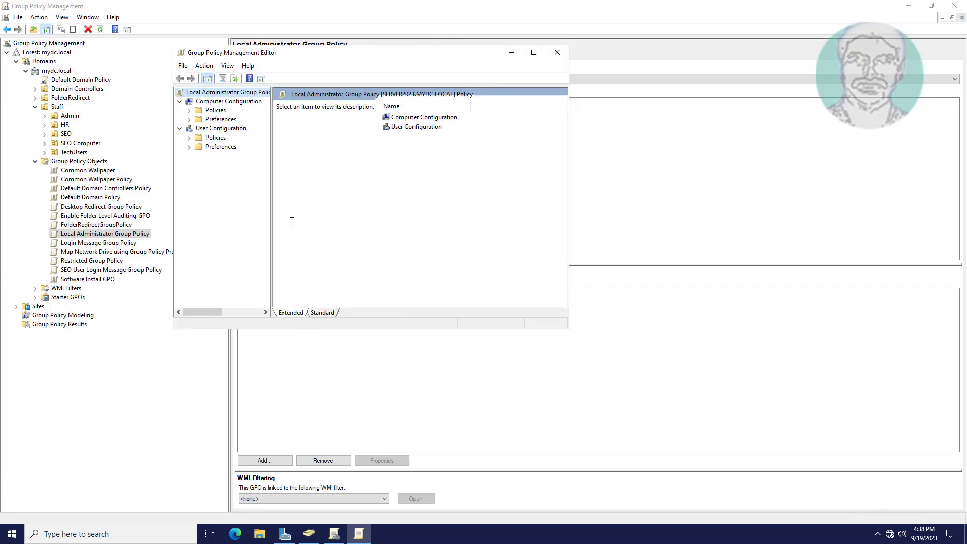
double_click(212, 111)
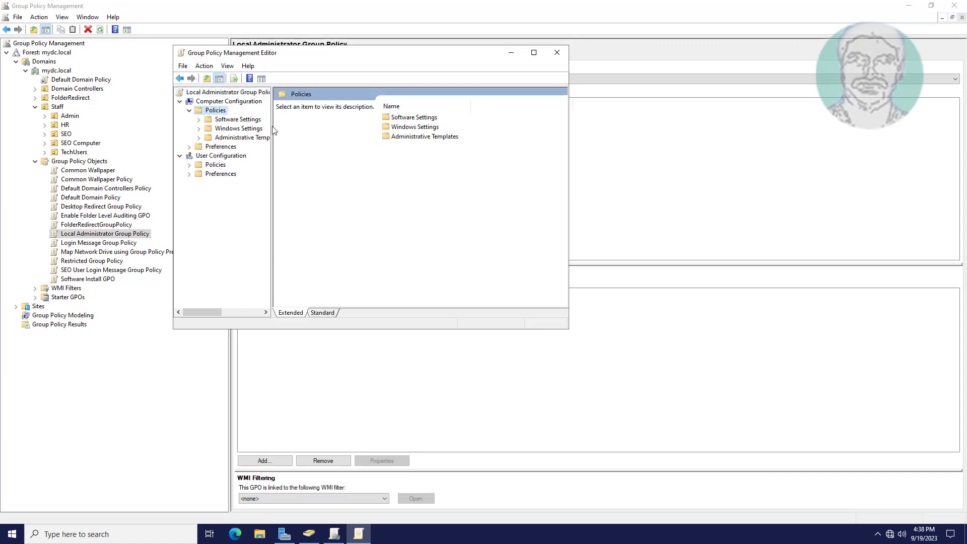
left_click_drag(272, 129, 311, 129)
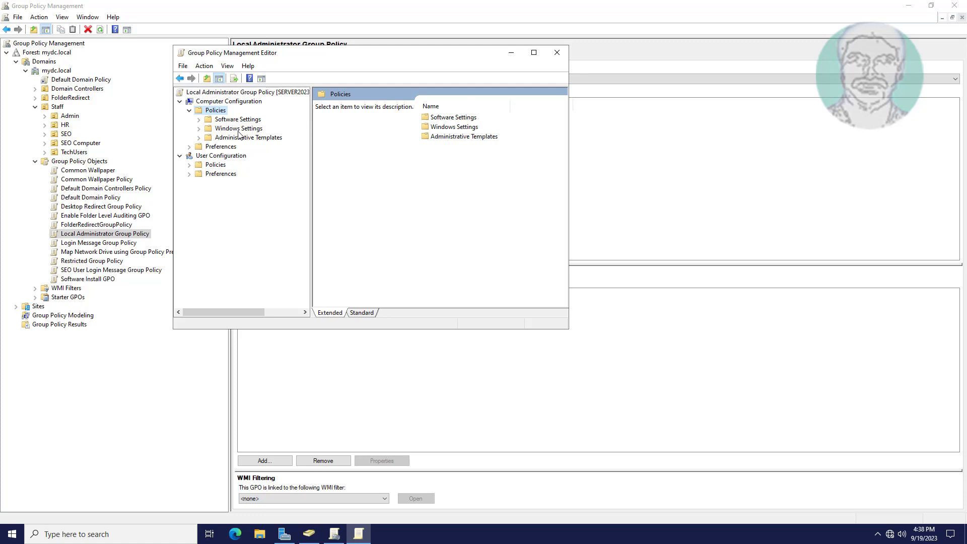
double_click(200, 130)
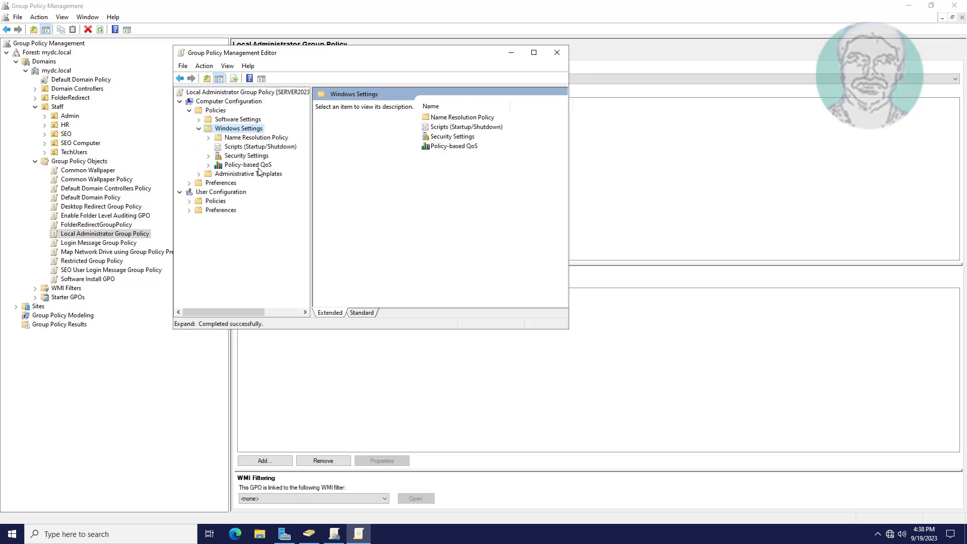
left_click(211, 154)
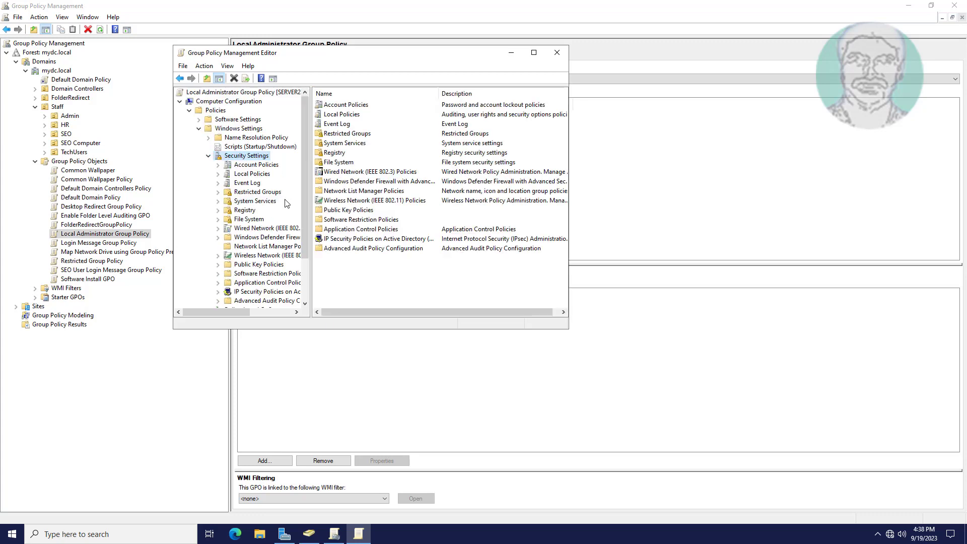
left_click(254, 193)
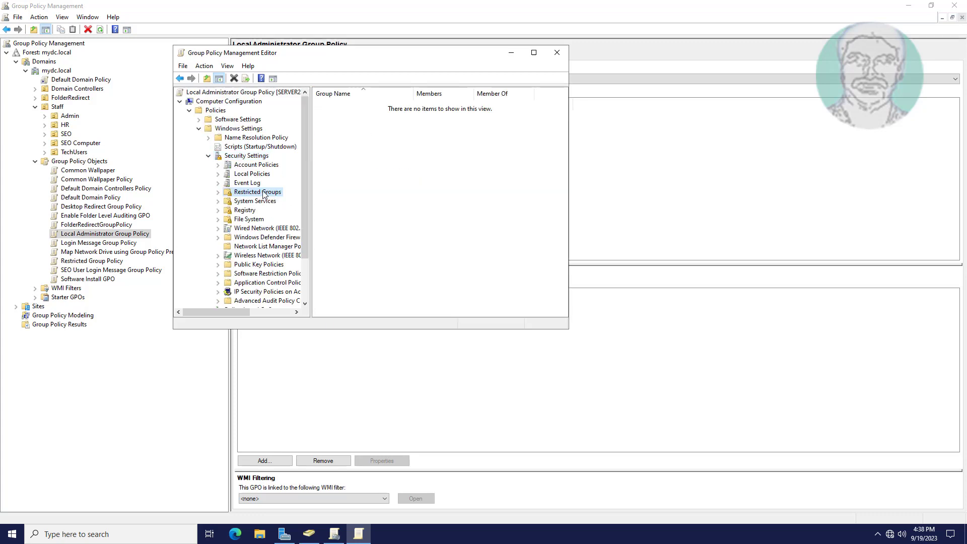
Add MYDC\Local Administrator Group to Restricted Groups by searching for 'local ad'.
right_click(354, 176)
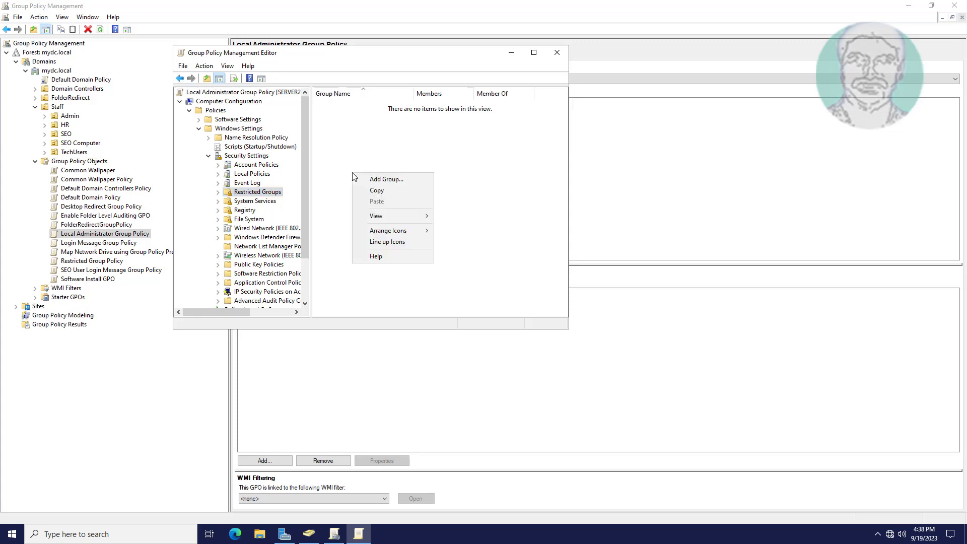
left_click(382, 181)
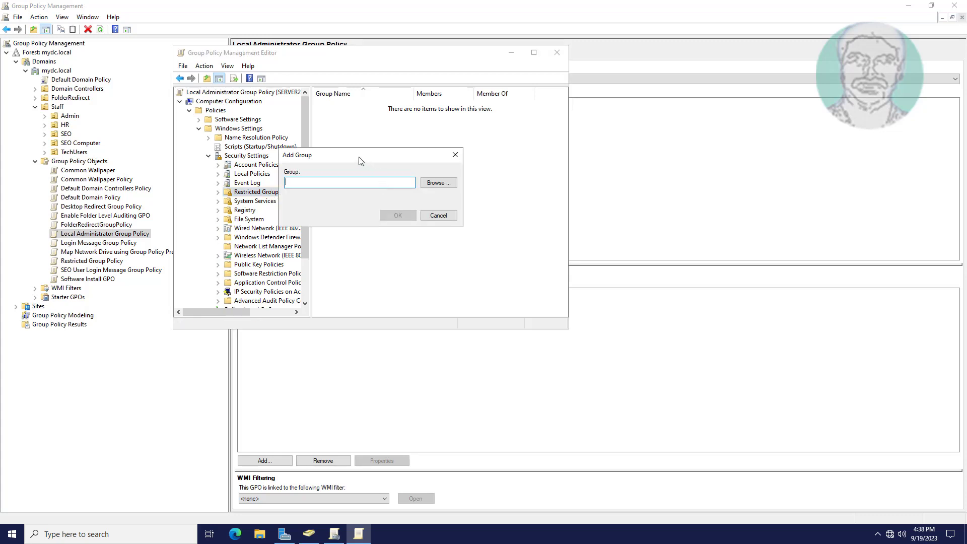
left_click_drag(362, 160, 403, 159)
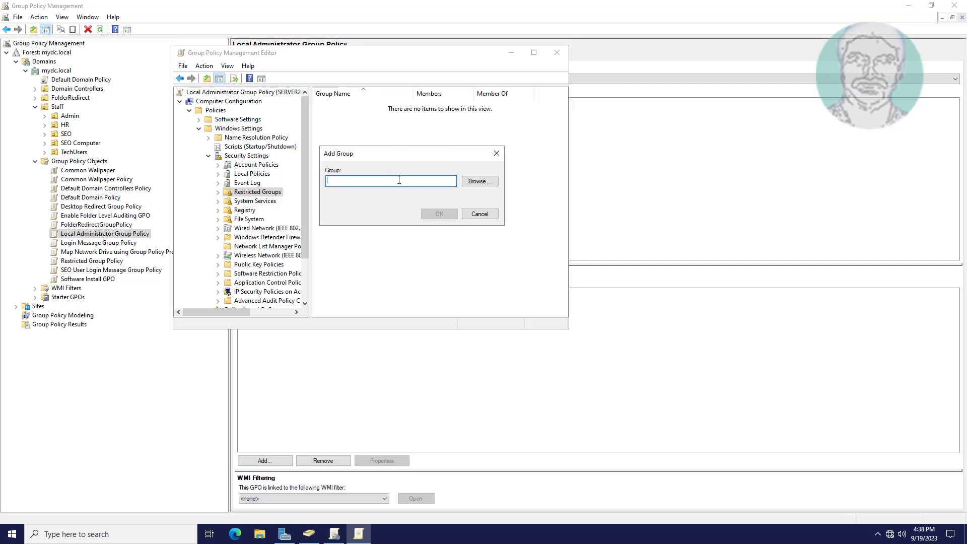
left_click(477, 182)
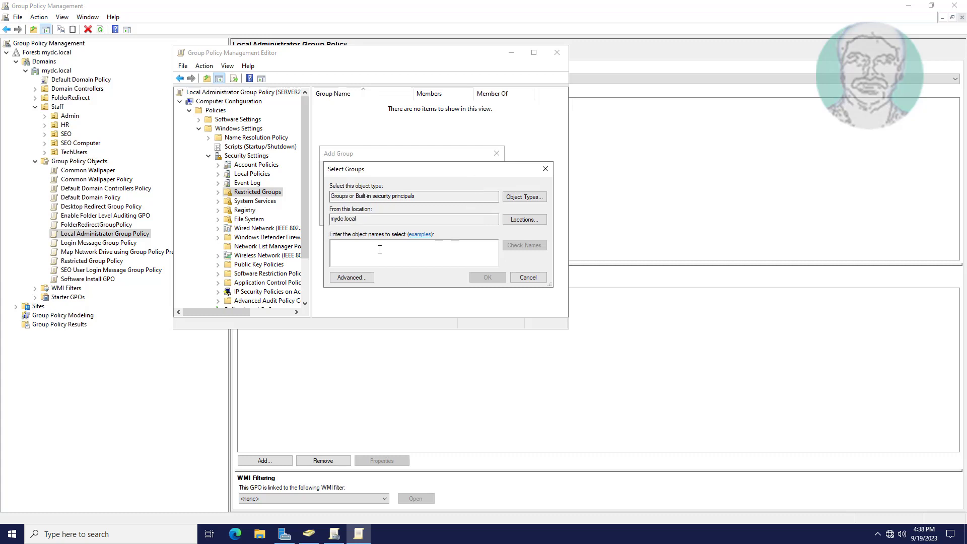
type("local administrator group")
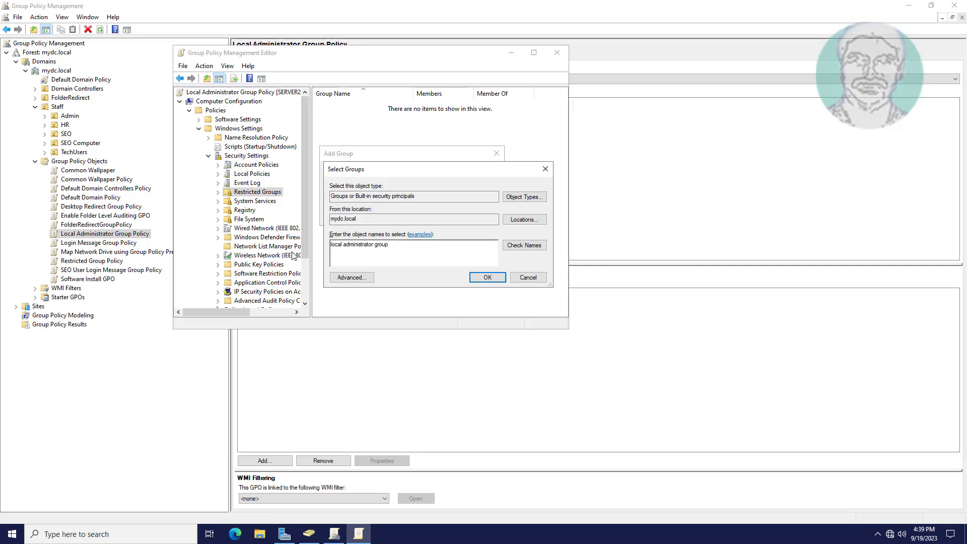
left_click(523, 245)
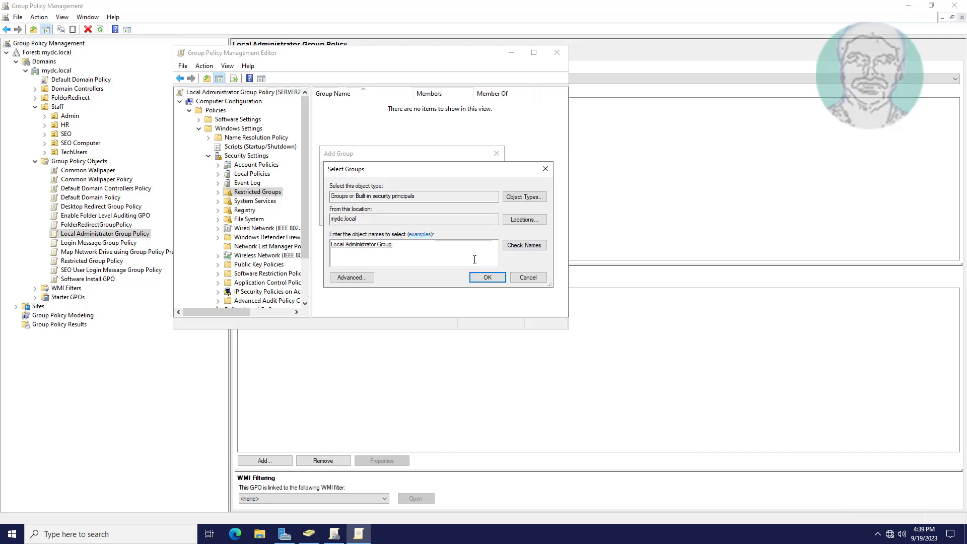
left_click(488, 277)
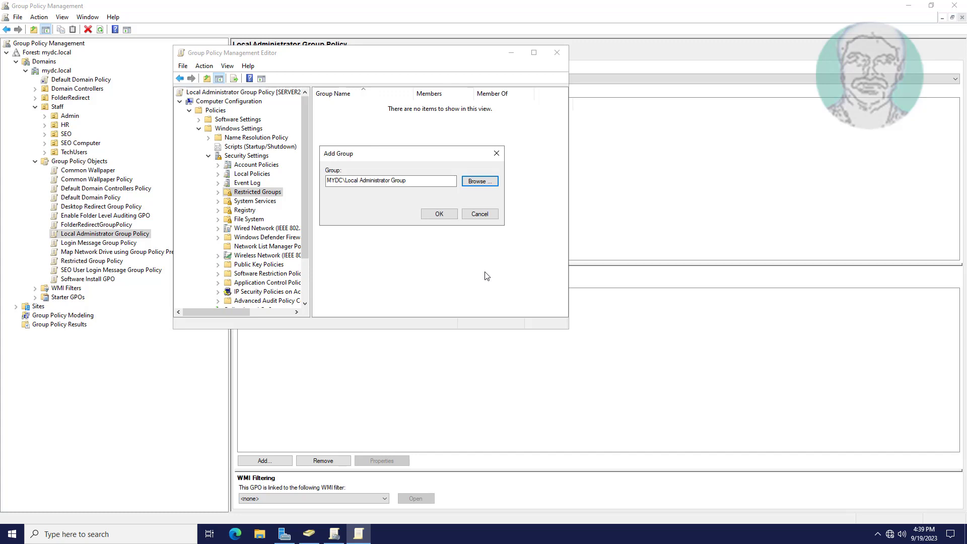
left_click(439, 214)
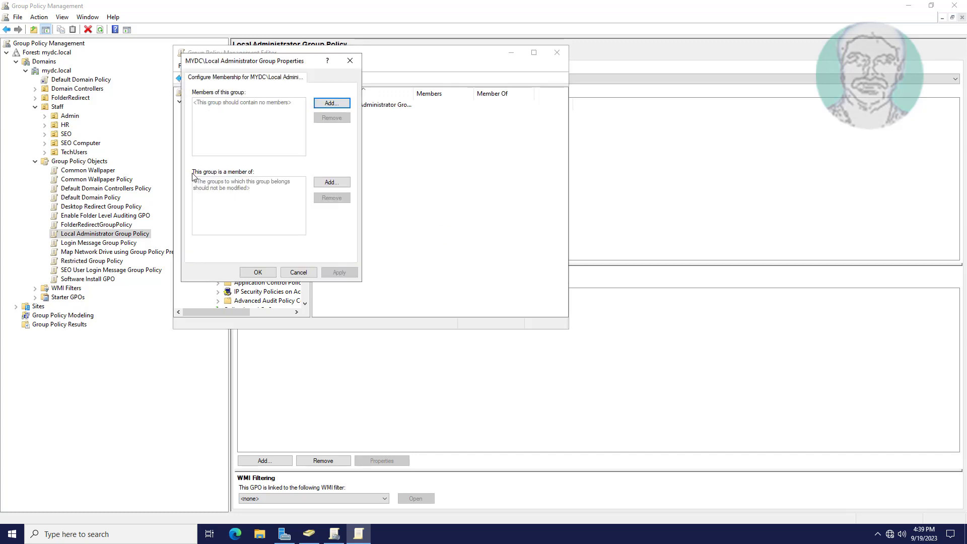
Make Local Administrator Group a member of Administrators, then apply and close its properties.
left_click(329, 183)
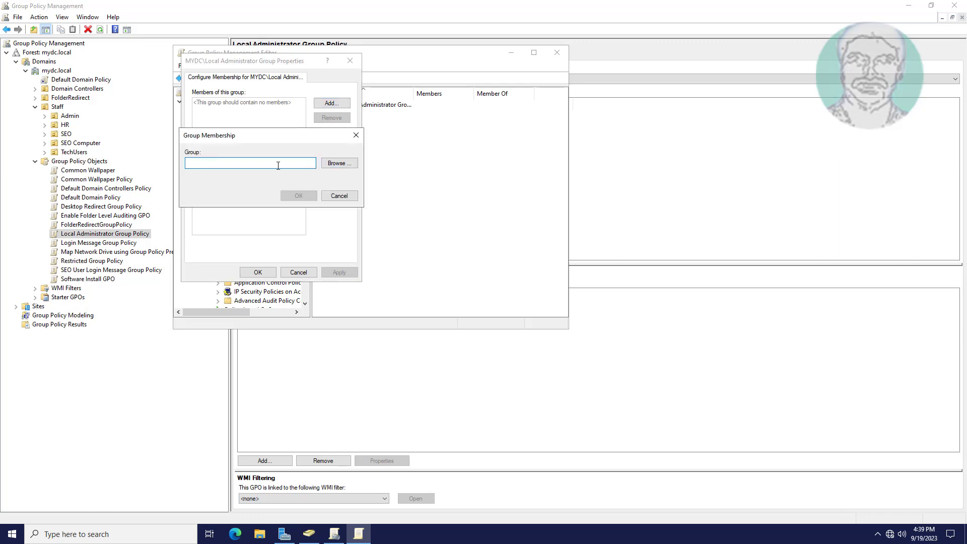
type("Administrators")
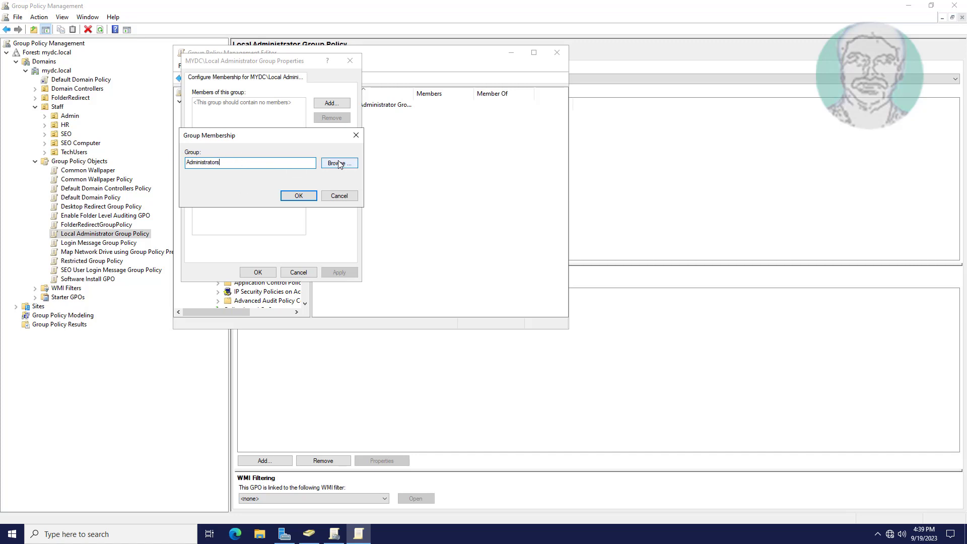
left_click(298, 195)
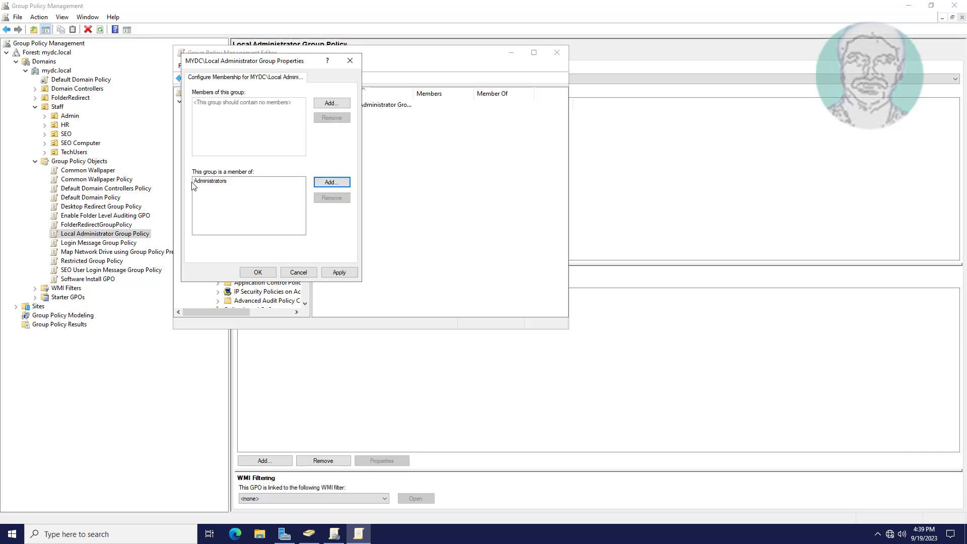
left_click(339, 272)
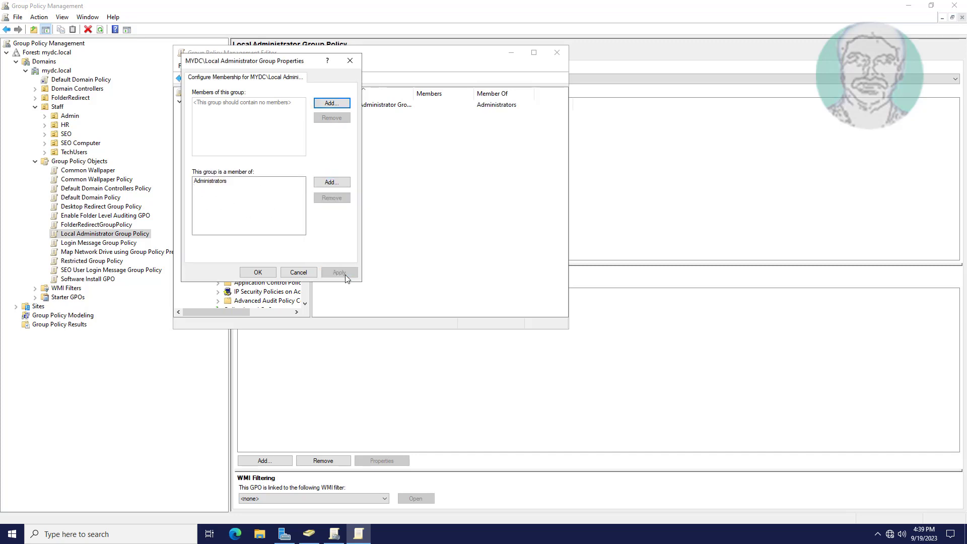
left_click(257, 272)
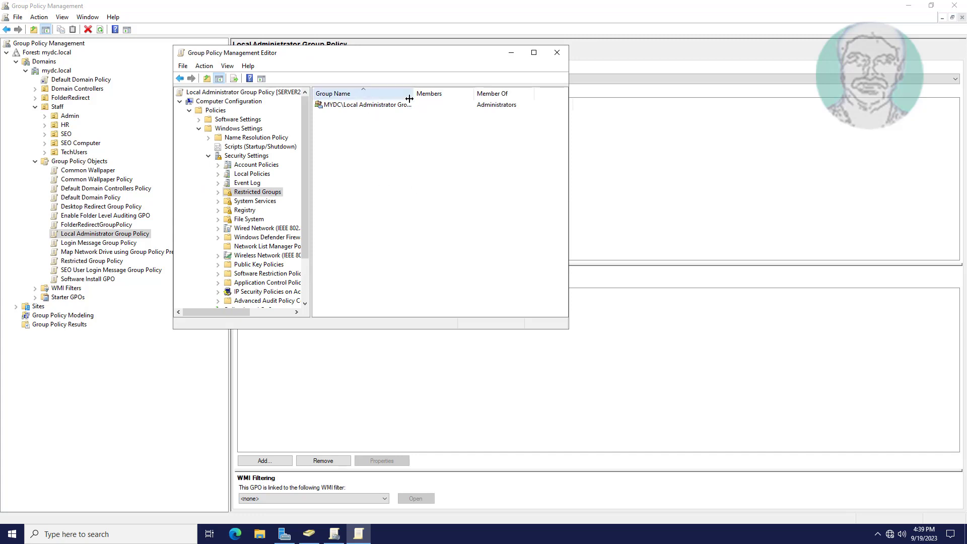
left_click_drag(411, 96, 447, 95)
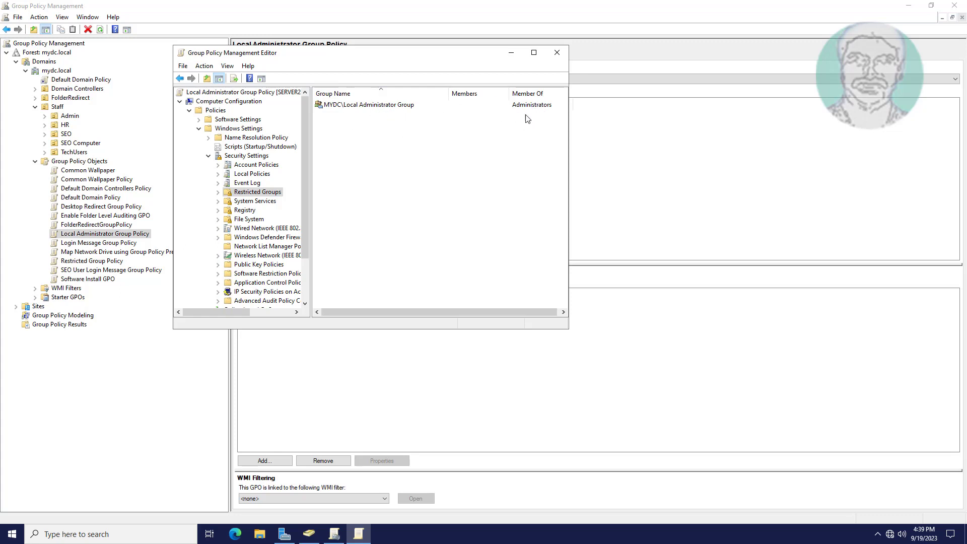
Close the policy editor and link Local Administrator Group Policy to SEO Computer as link order 3.
left_click(557, 53)
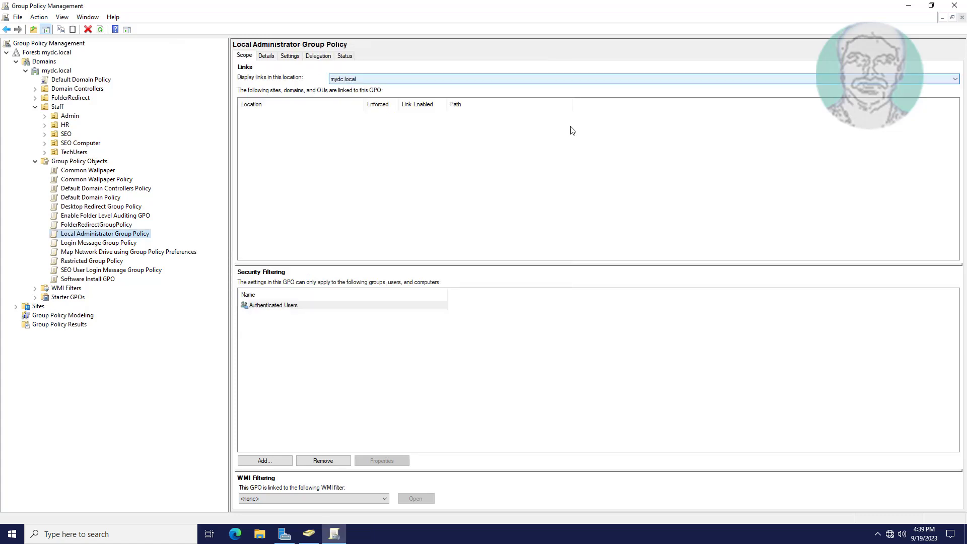
left_click(91, 148)
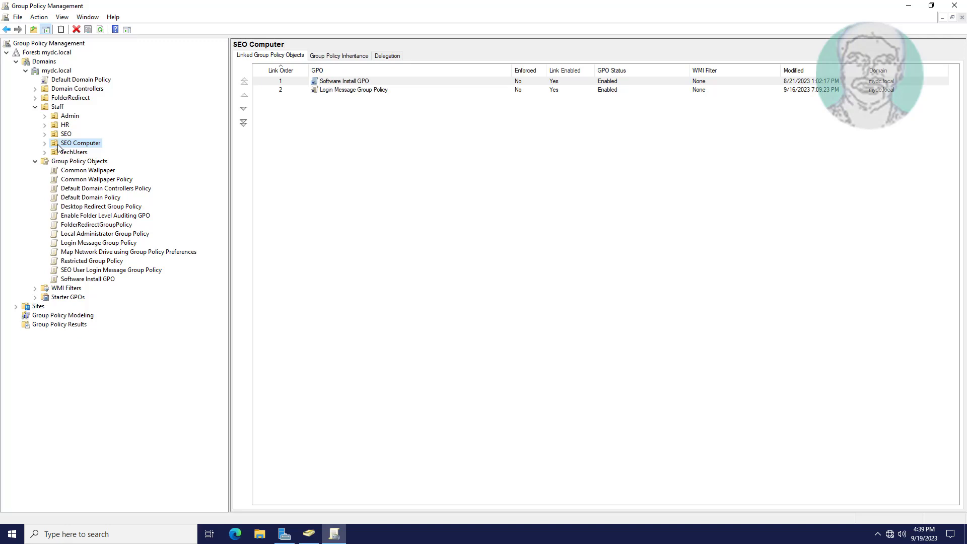
right_click(74, 143)
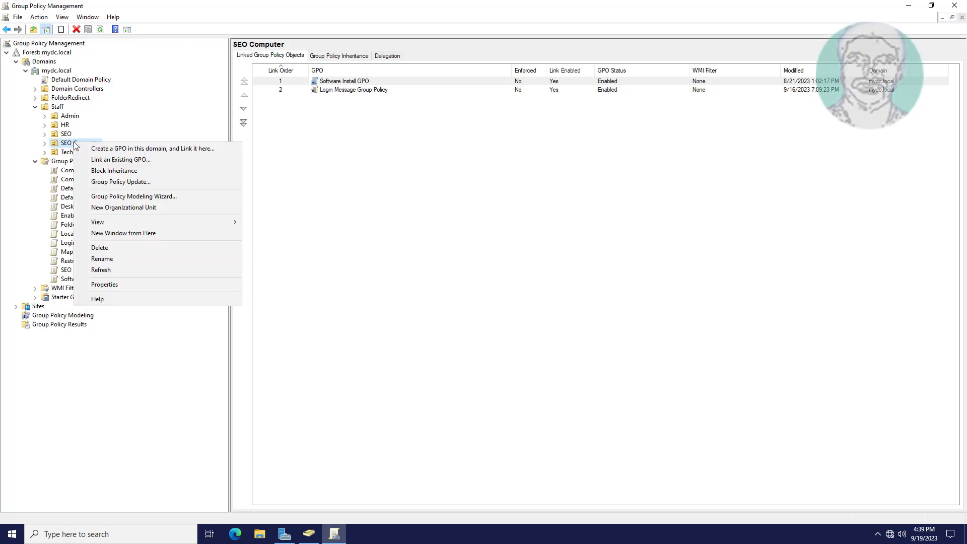
left_click(141, 159)
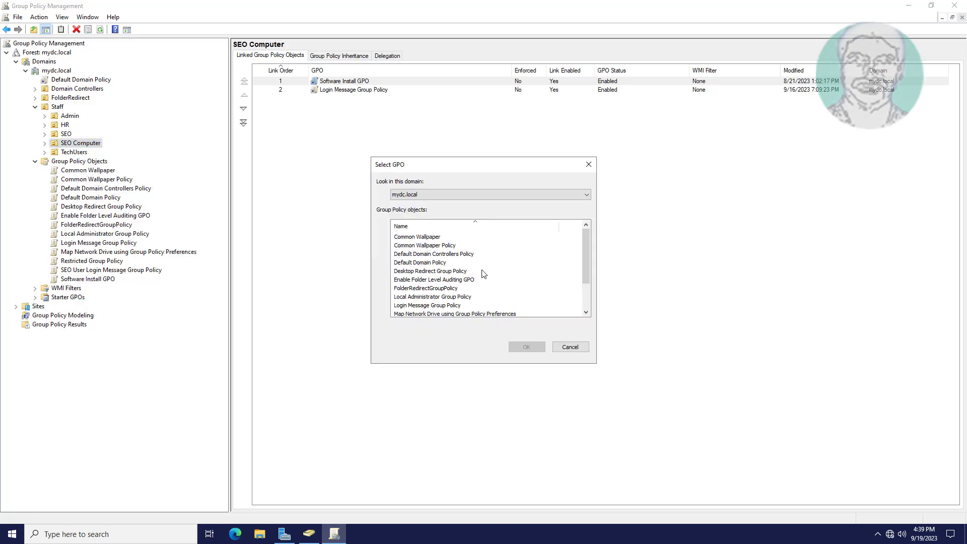
left_click(464, 297)
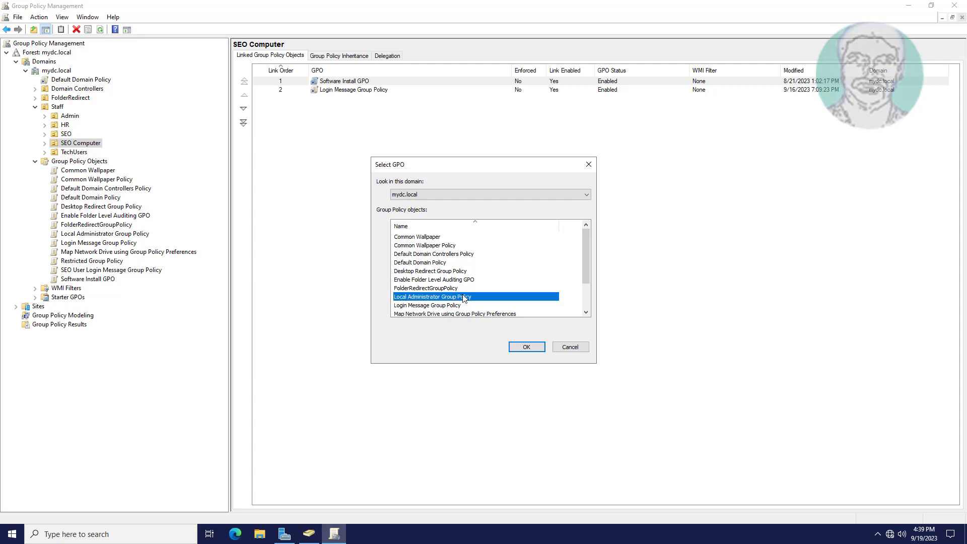
left_click(515, 347)
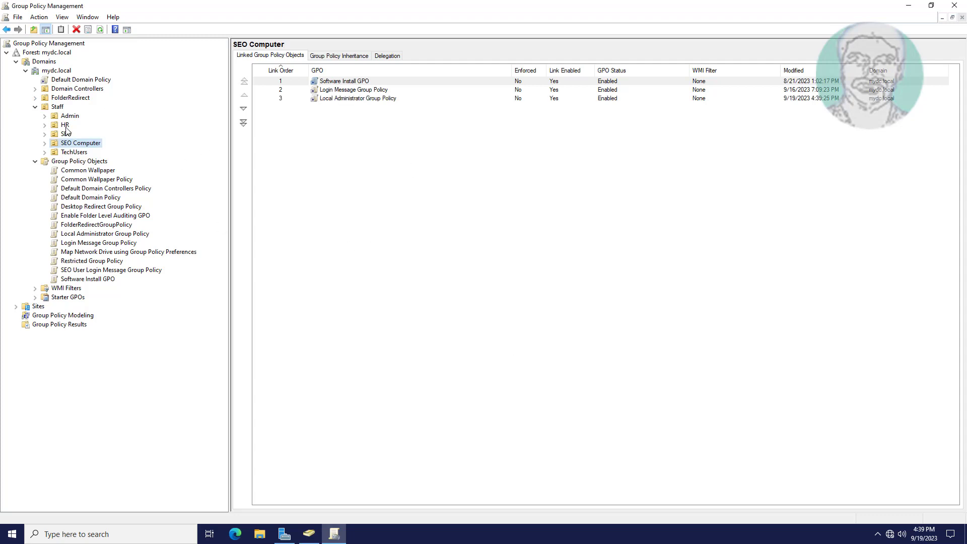
left_click(45, 143)
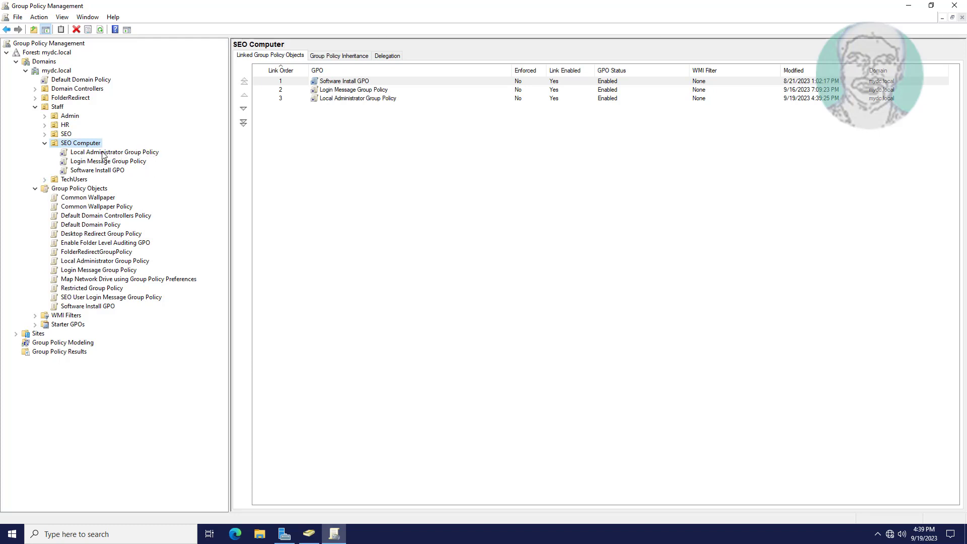
Close Group Policy Management, Active Directory Users and Computers, and Server Manager.
left_click(958, 7)
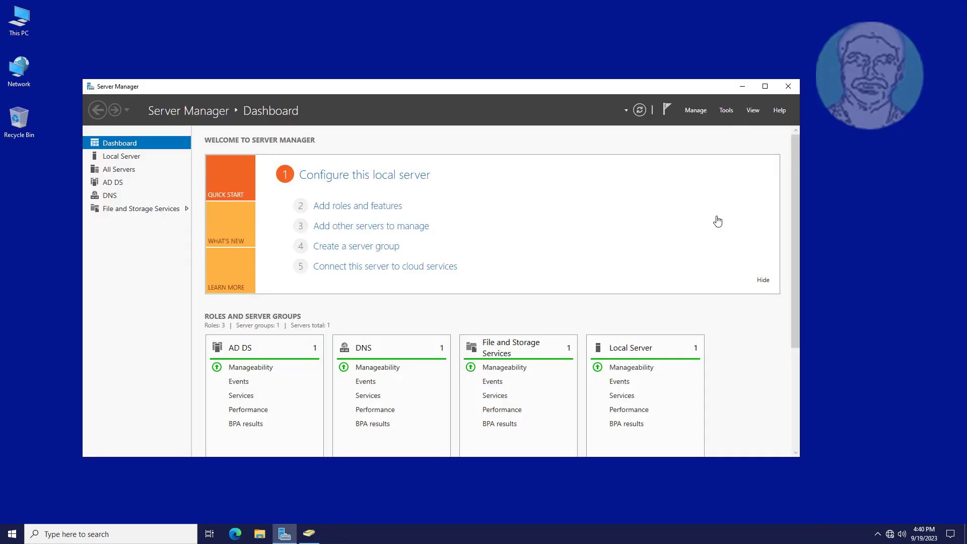
left_click(311, 536)
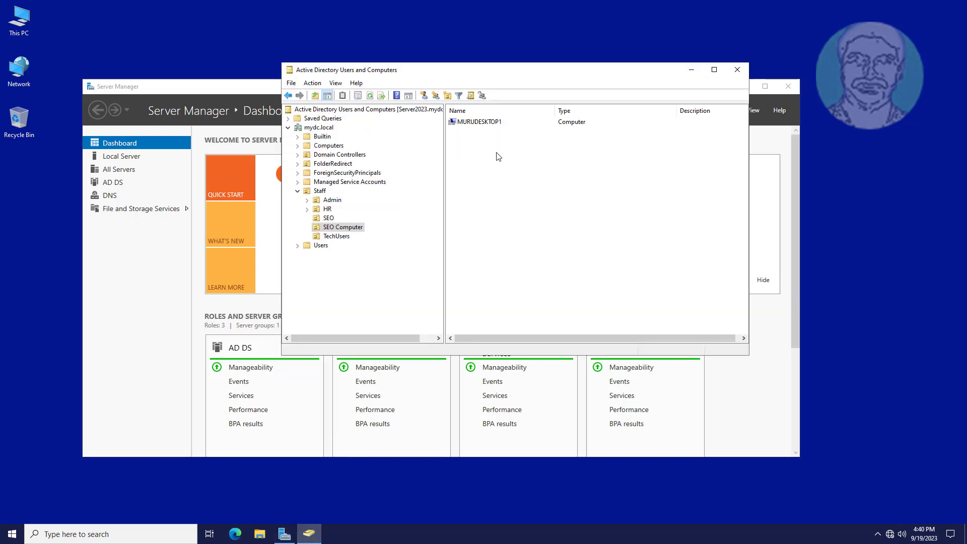
left_click(738, 71)
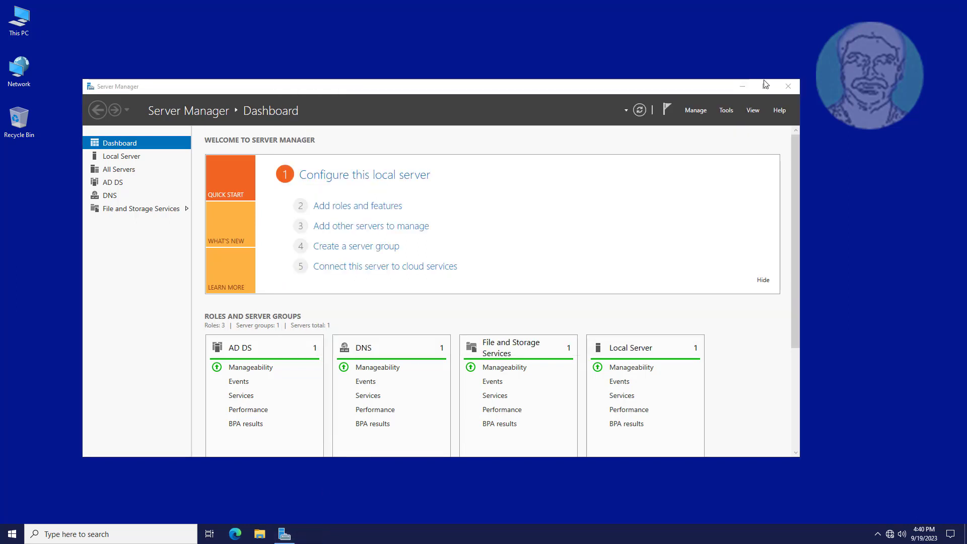
left_click(789, 87)
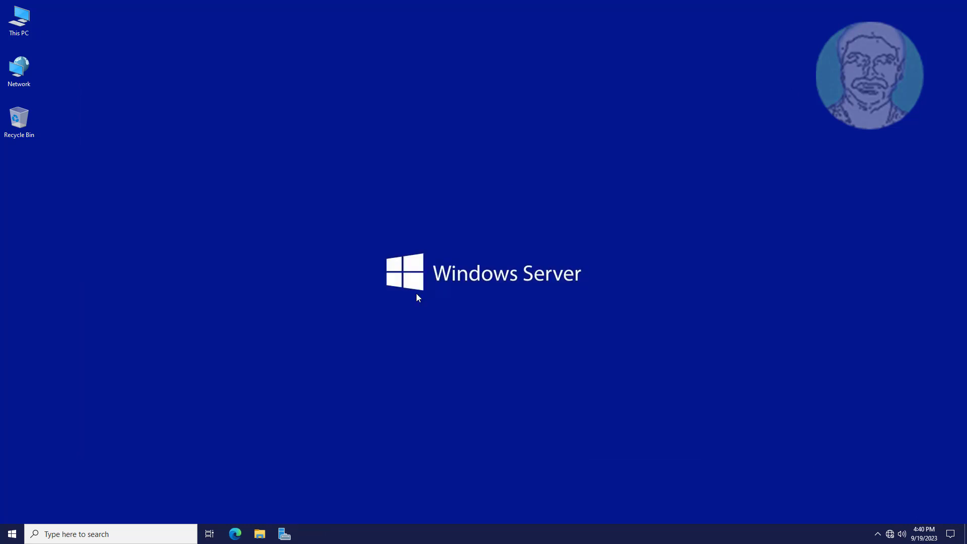
Launch Command Prompt from a 'cmd' search and run gpupdate /force.
left_click(90, 533)
type("cmd")
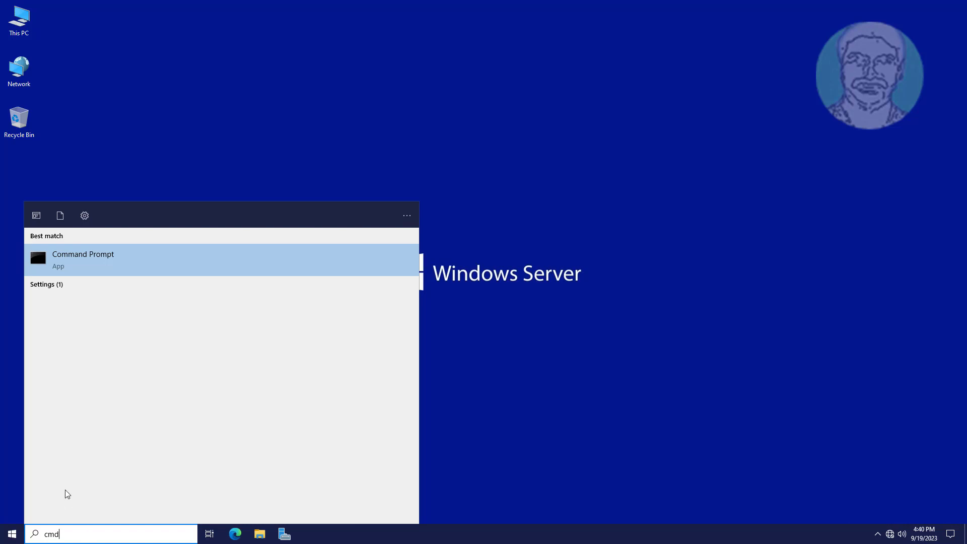
key("Return")
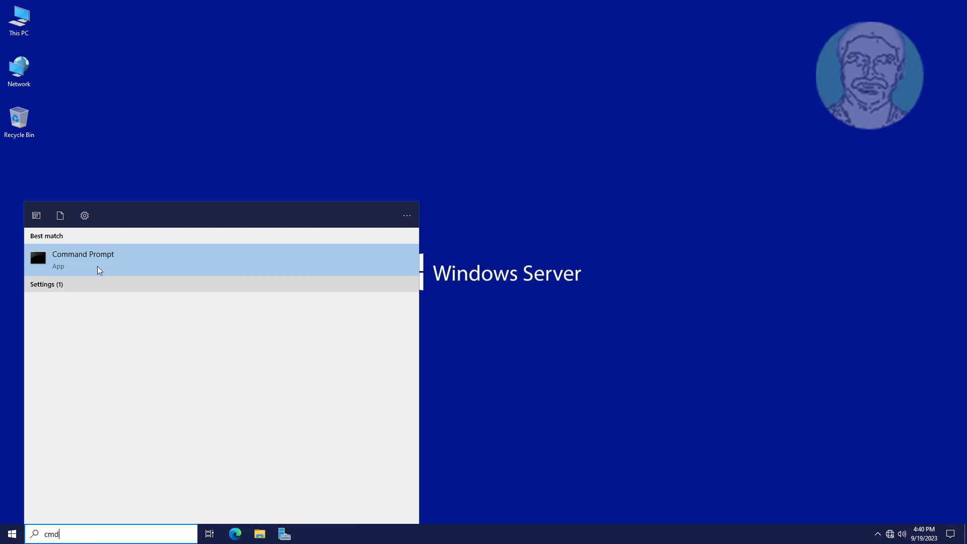
type("gp")
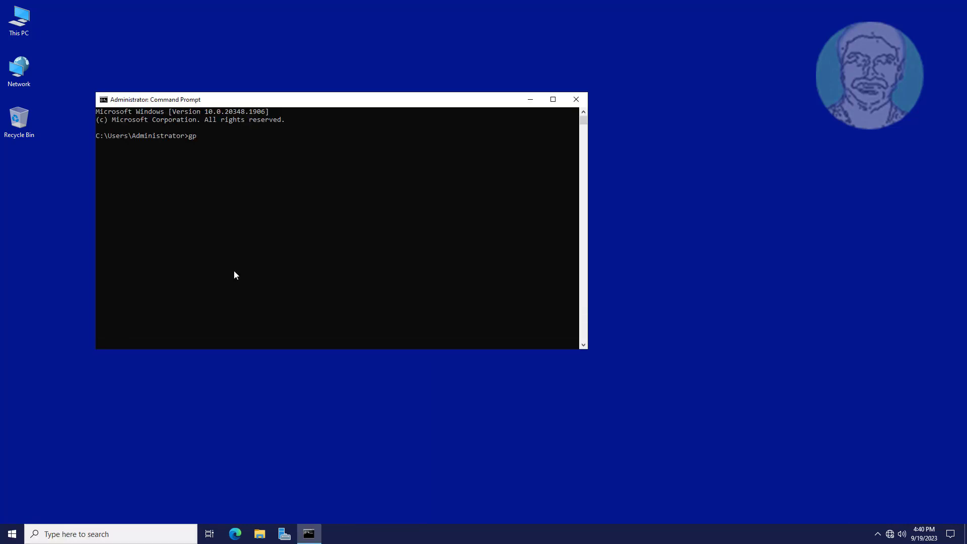
type("update /force")
key("Return")
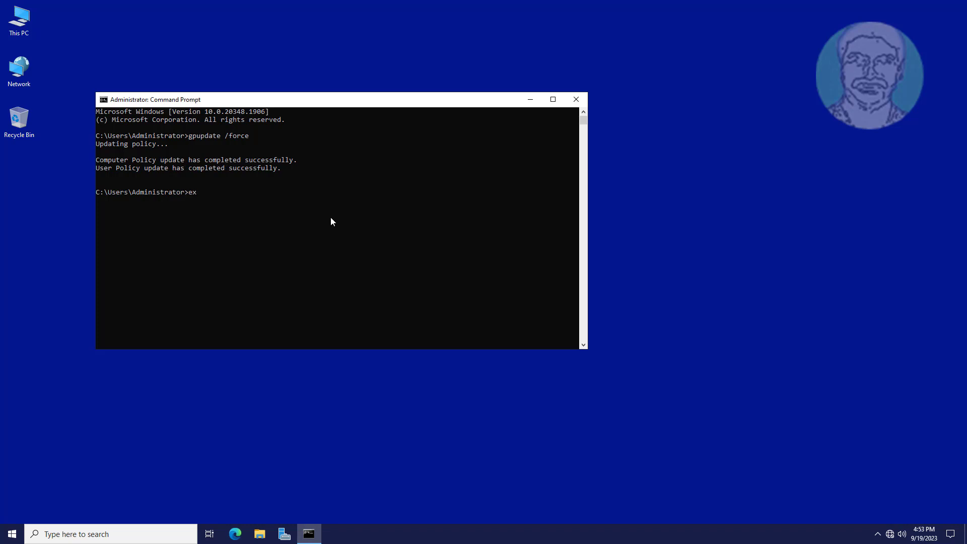
Exit the open prompt and sign back in to Windows with the user's password.
type("exit")
key("Return")
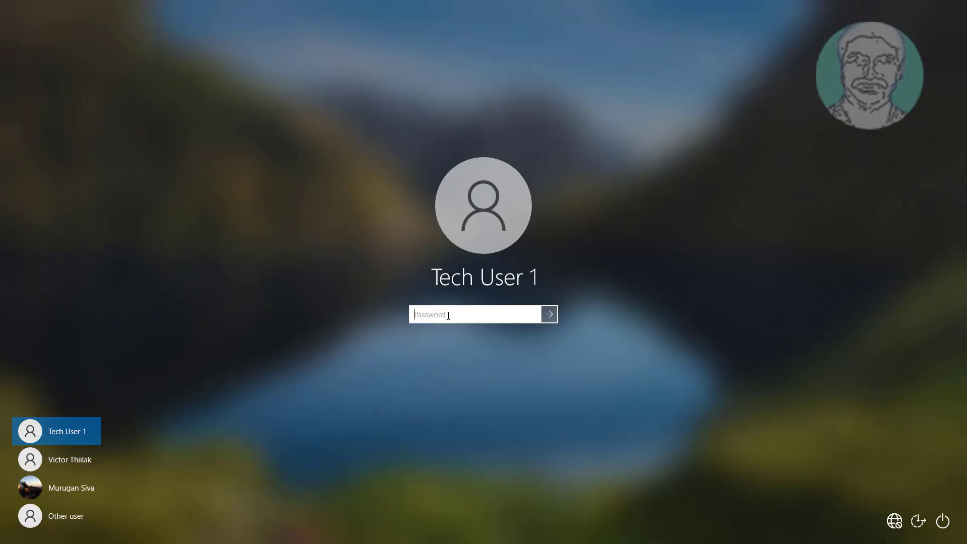
type("********")
key("Return")
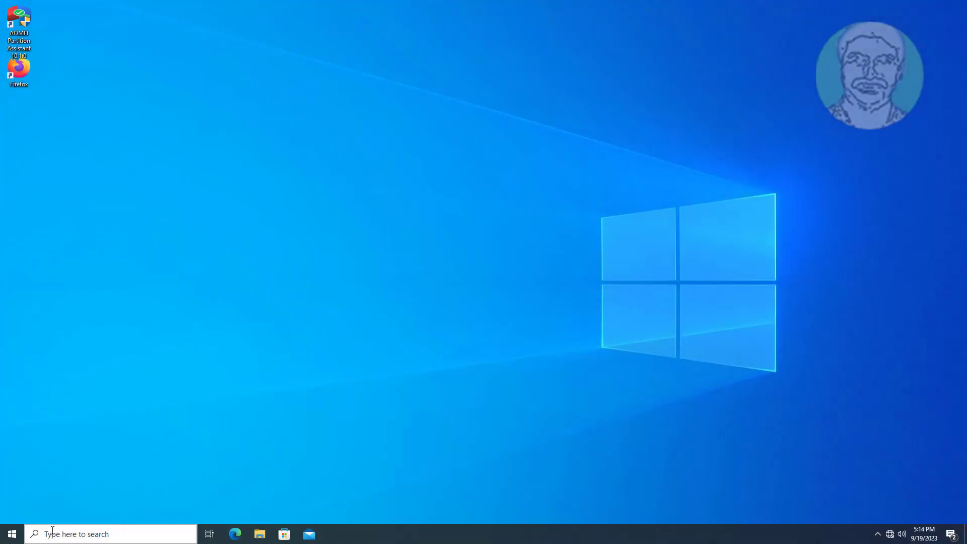
Run Command Prompt as administrator with admin credentials and execute gpupdate /force.
left_click(52, 531)
type("gp")
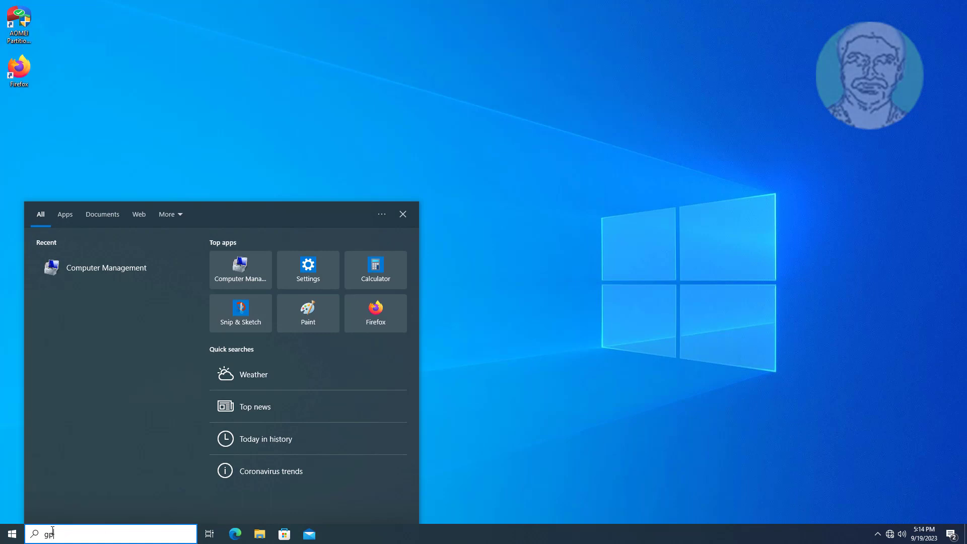
key("BackSpace")
type("cmd")
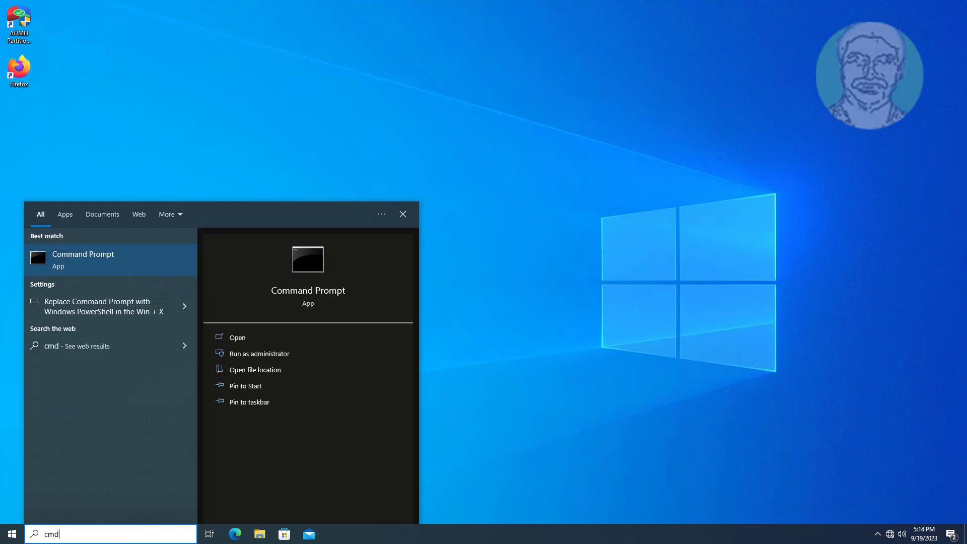
right_click(129, 261)
left_click(165, 273)
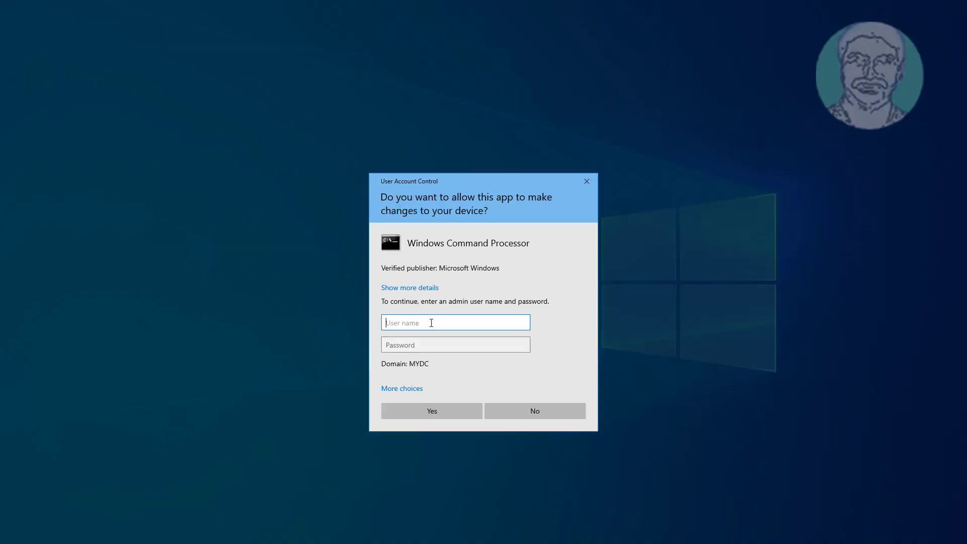
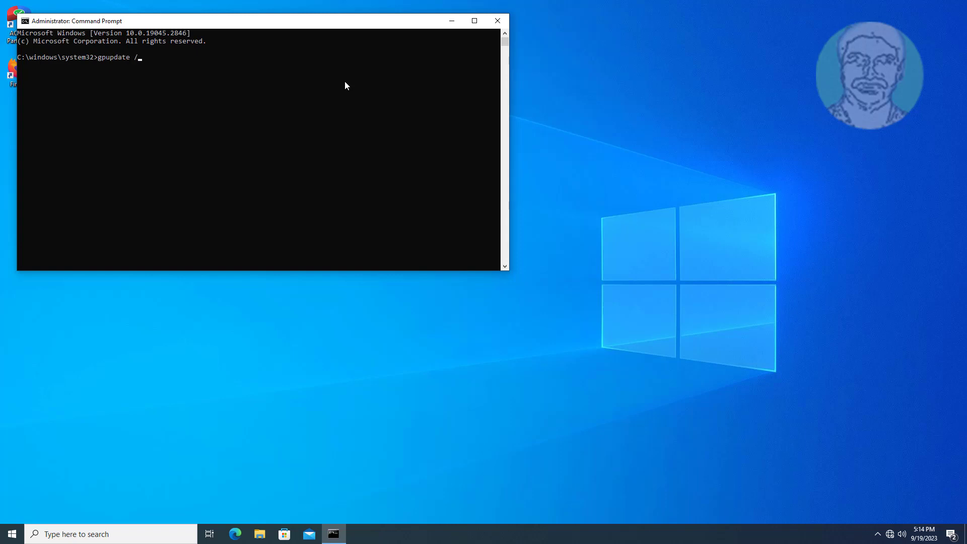
key("Return")
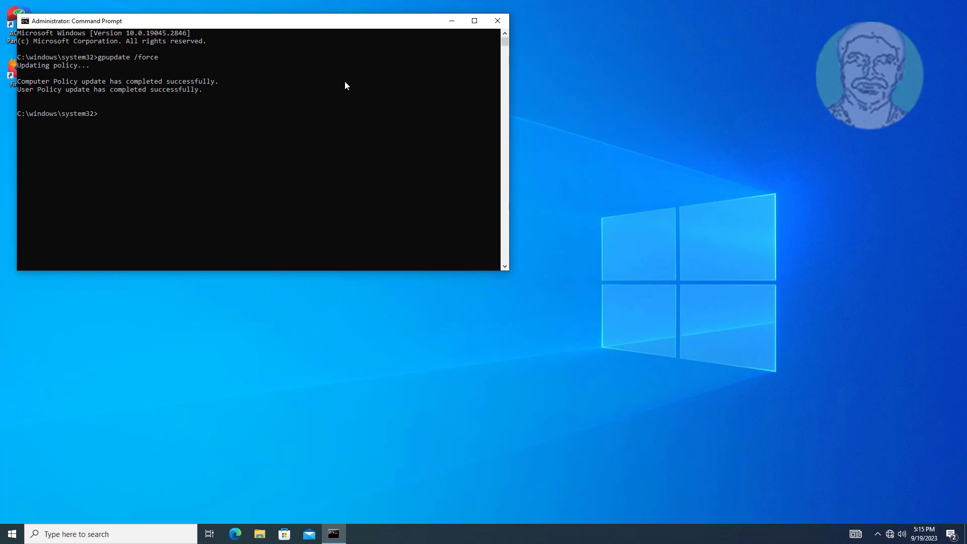
Exit the prompt and restart the computer, restarting anyway despite other signed-in users.
type("xit")
key("Return")
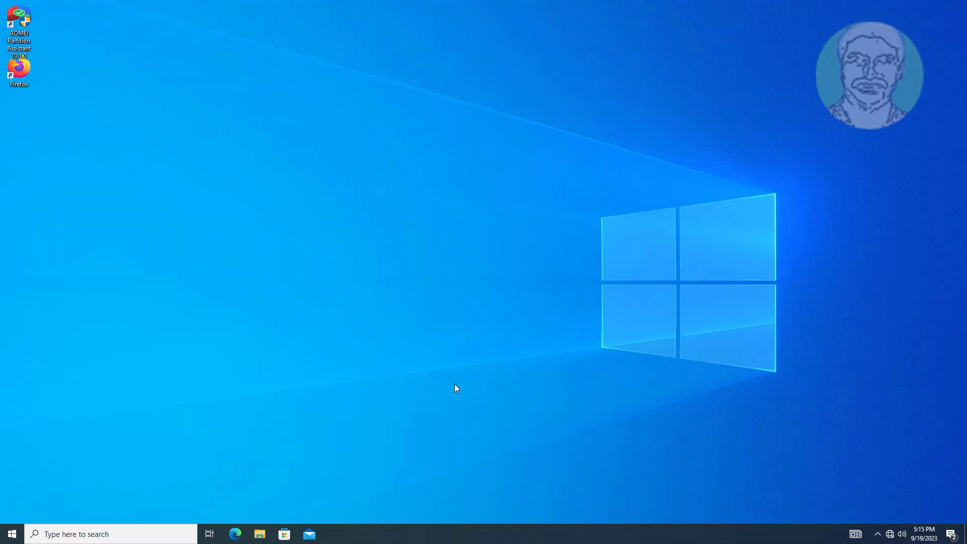
left_click(13, 536)
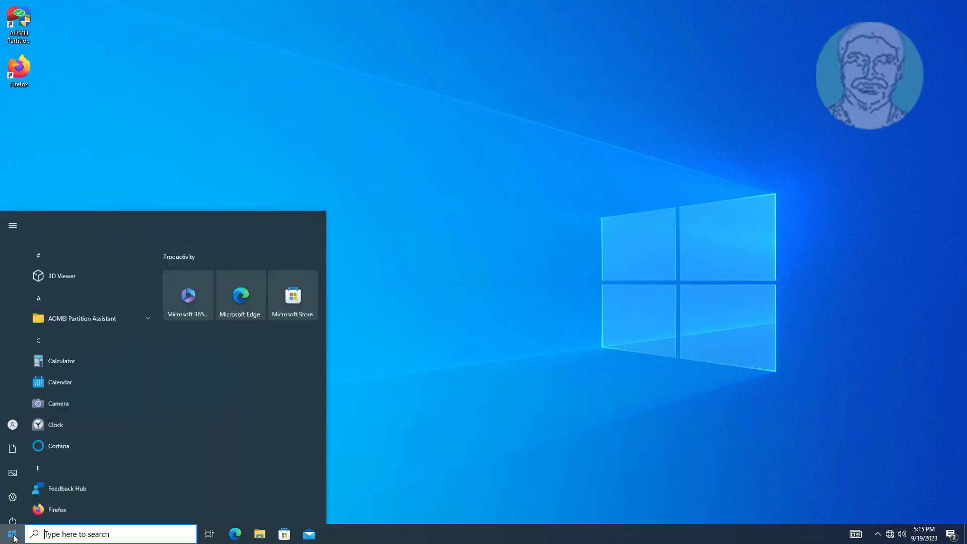
left_click(13, 512)
left_click(69, 487)
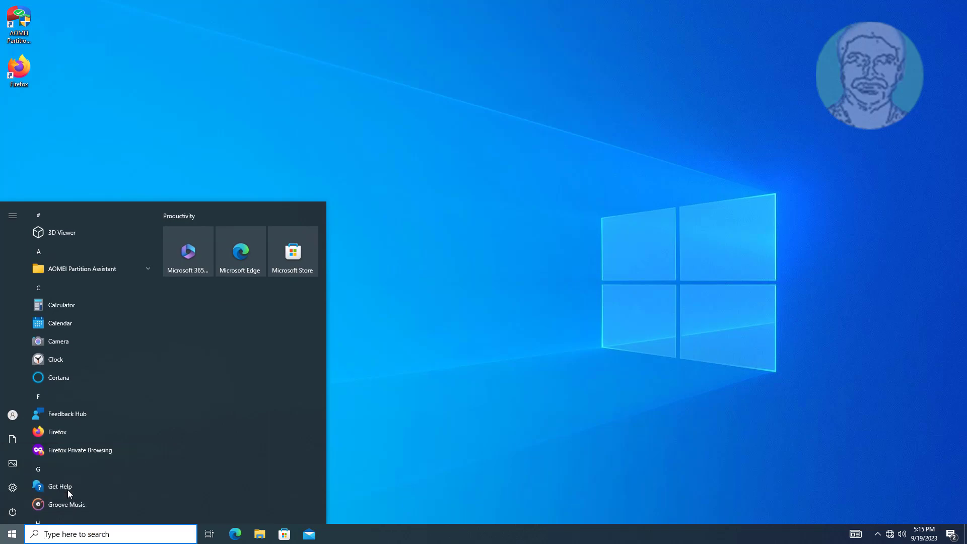
left_click(157, 484)
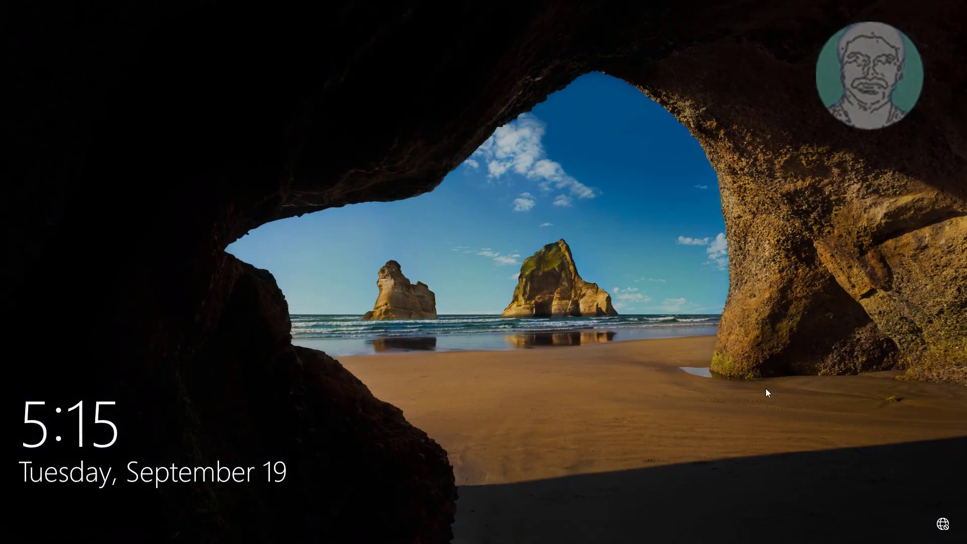
Dismiss the lock screen and sign back in with the account password.
left_click(766, 392)
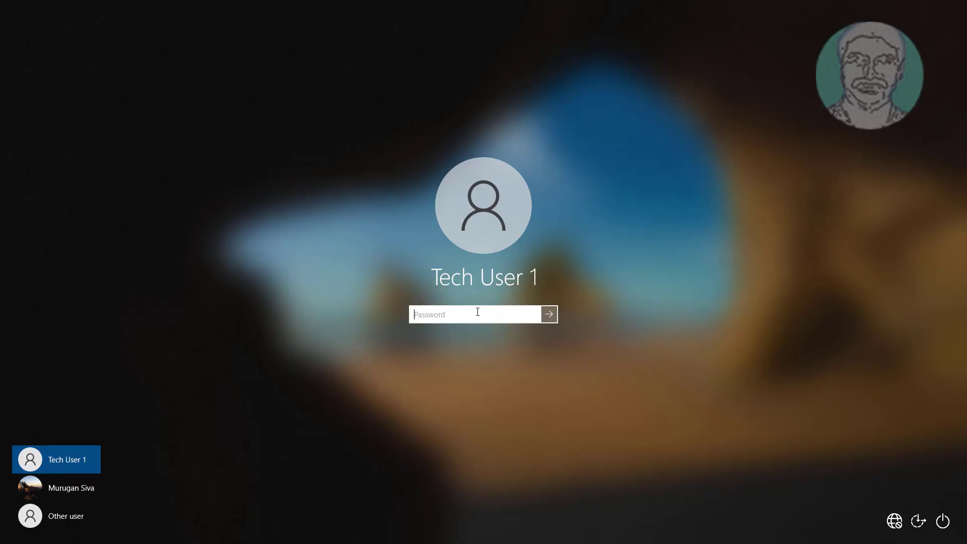
type("*******")
key("Return")
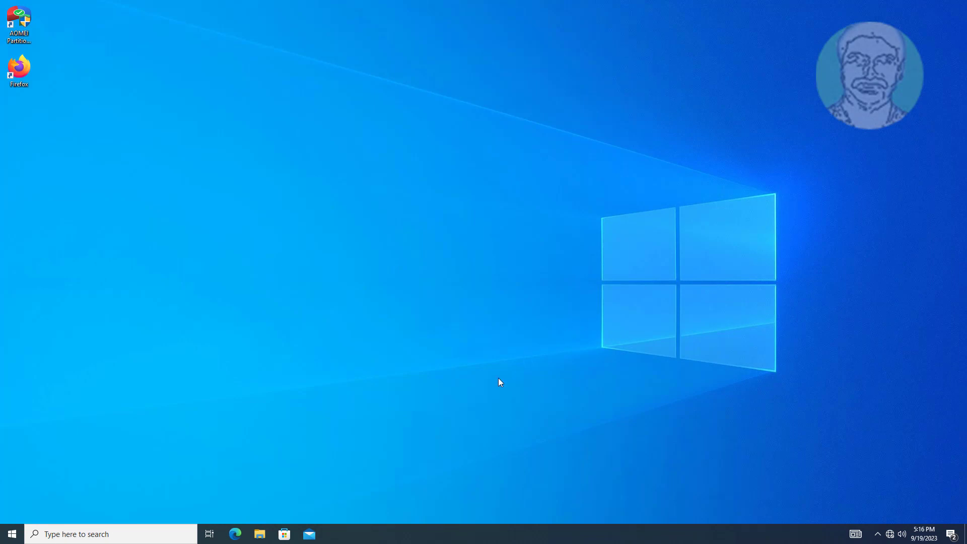
Launch Computer Management from a 'computer management' search and center its window.
left_click(95, 534)
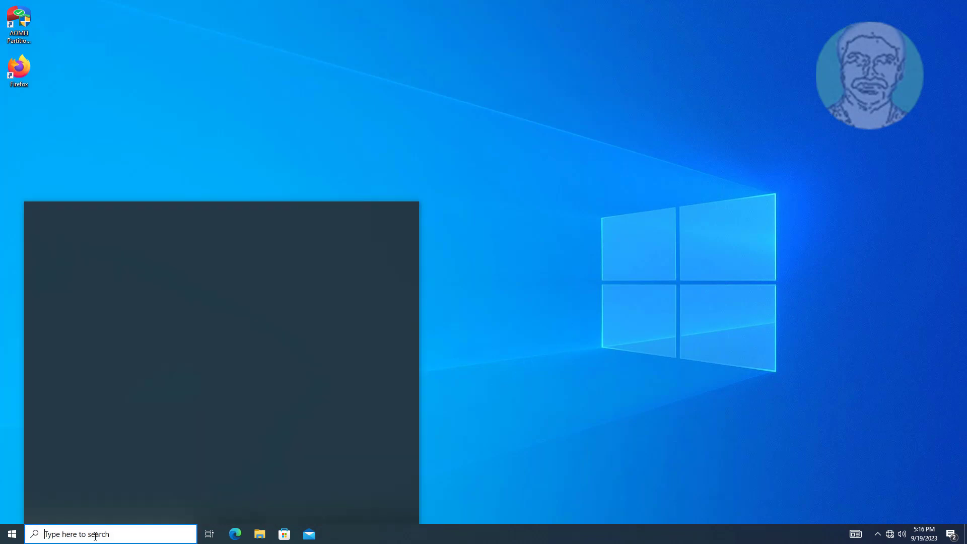
type("compu")
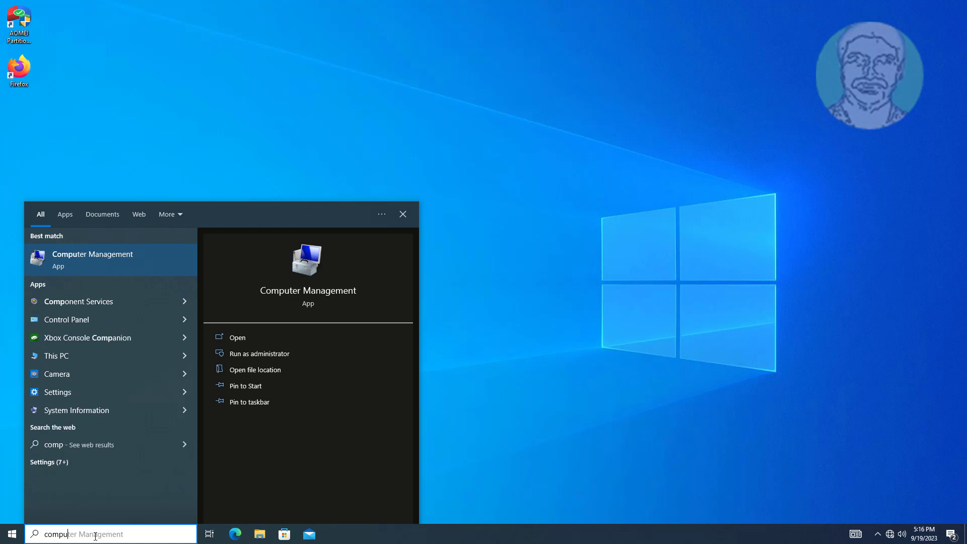
type("ter management")
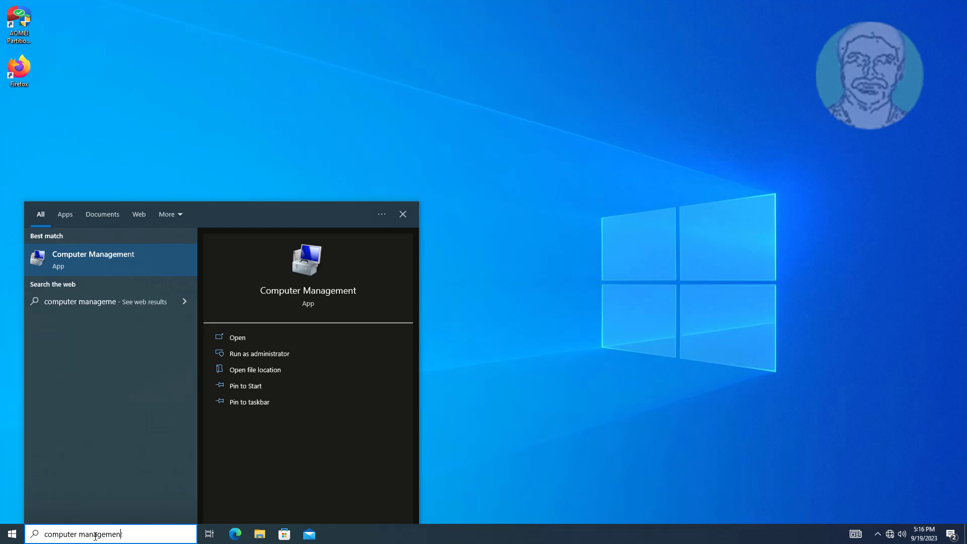
left_click(94, 260)
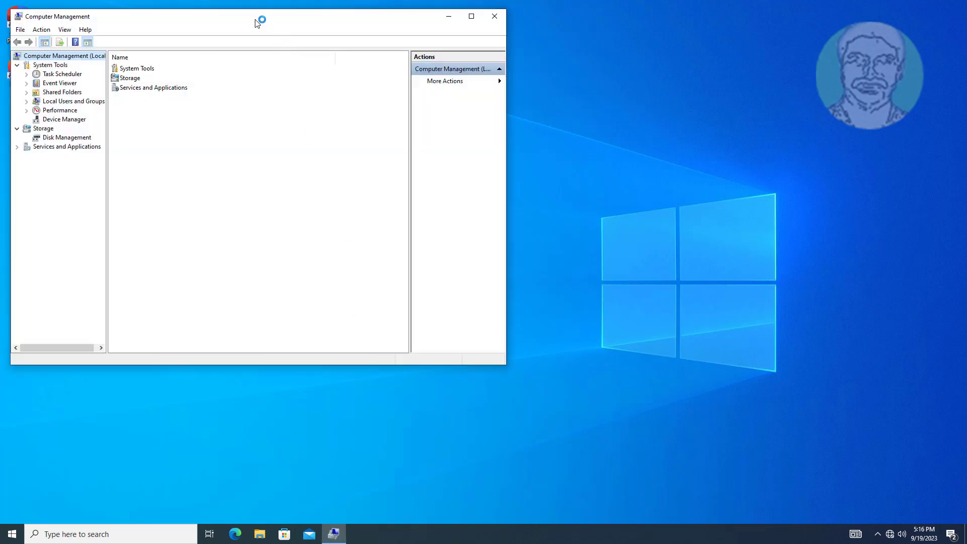
left_click_drag(252, 20, 450, 48)
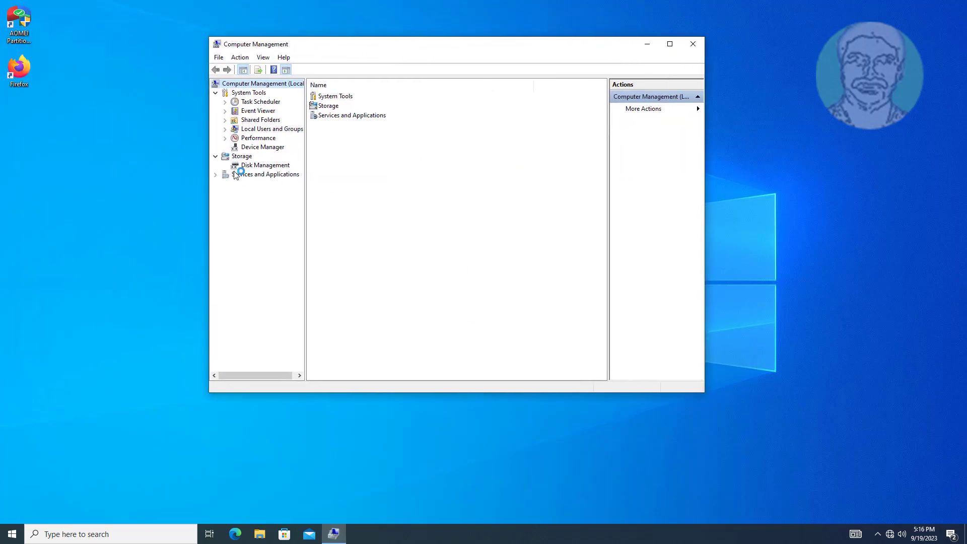
Check that the local Administrators group lists MYDC\Local Administrator Group as a member.
left_click(262, 129)
left_click(226, 130)
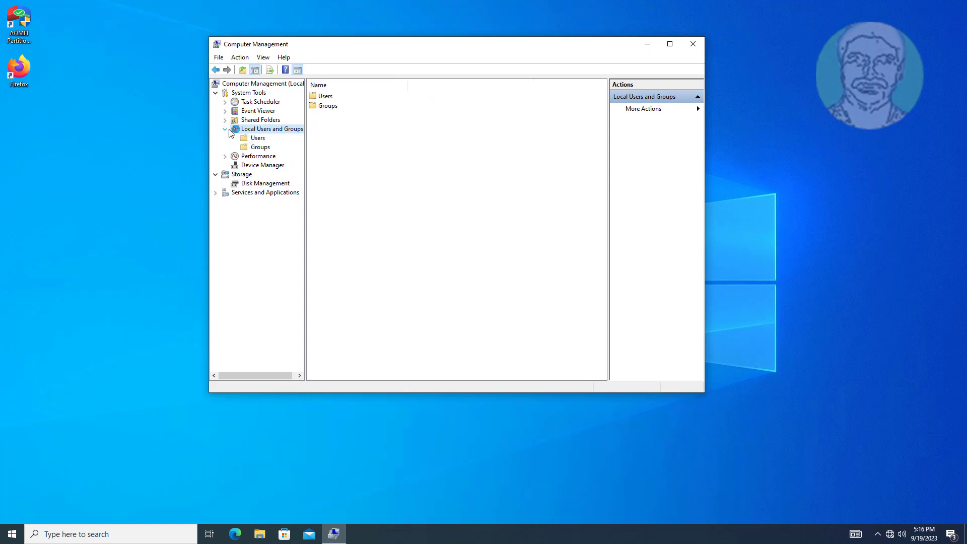
left_click(267, 150)
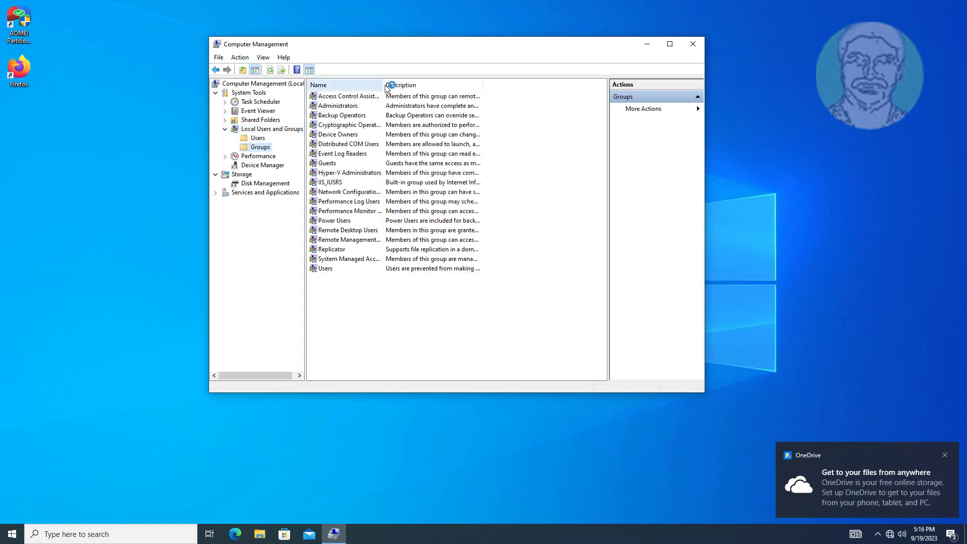
double_click(353, 106)
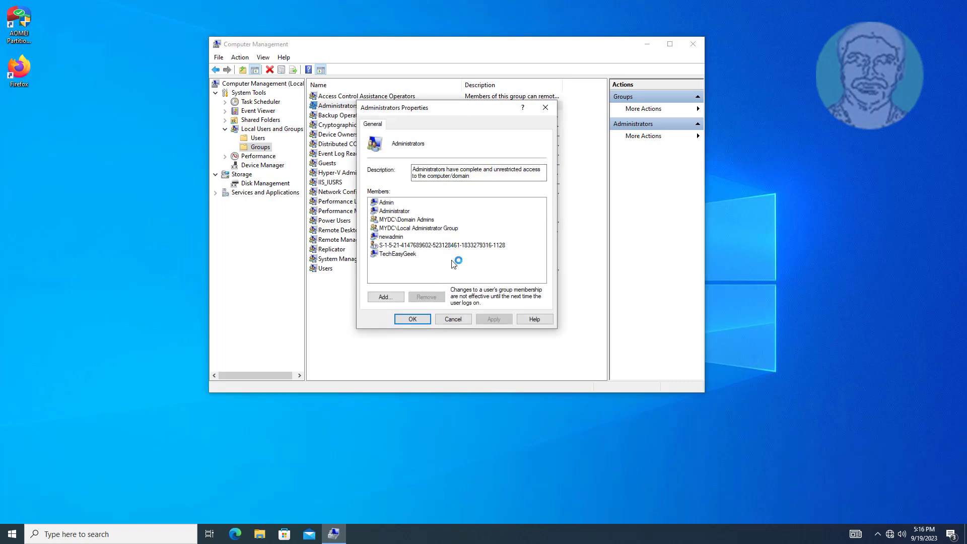
left_click(443, 230)
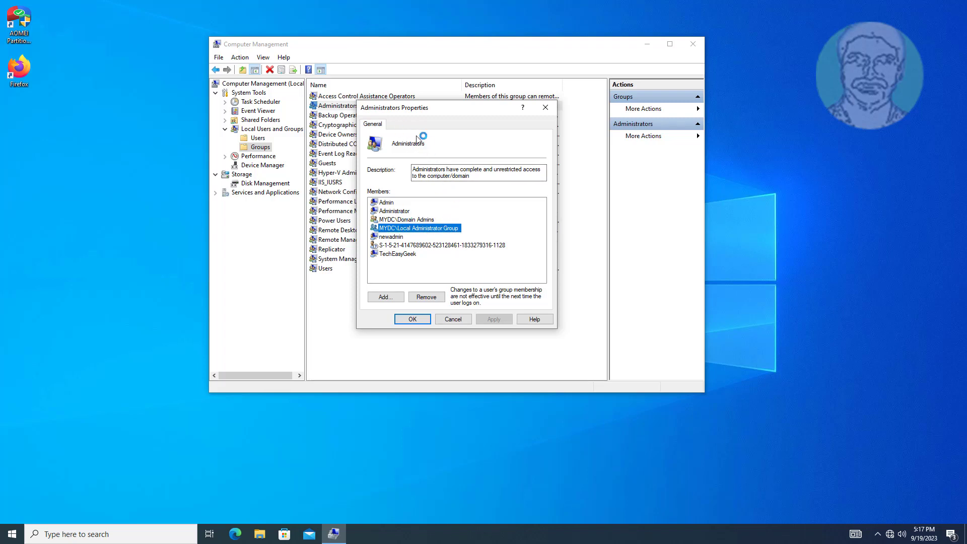
left_click(412, 319)
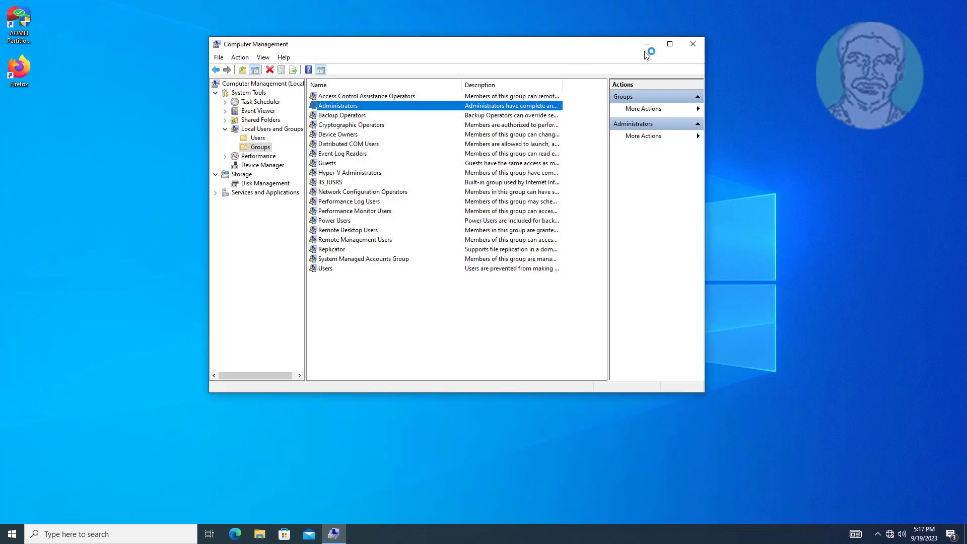